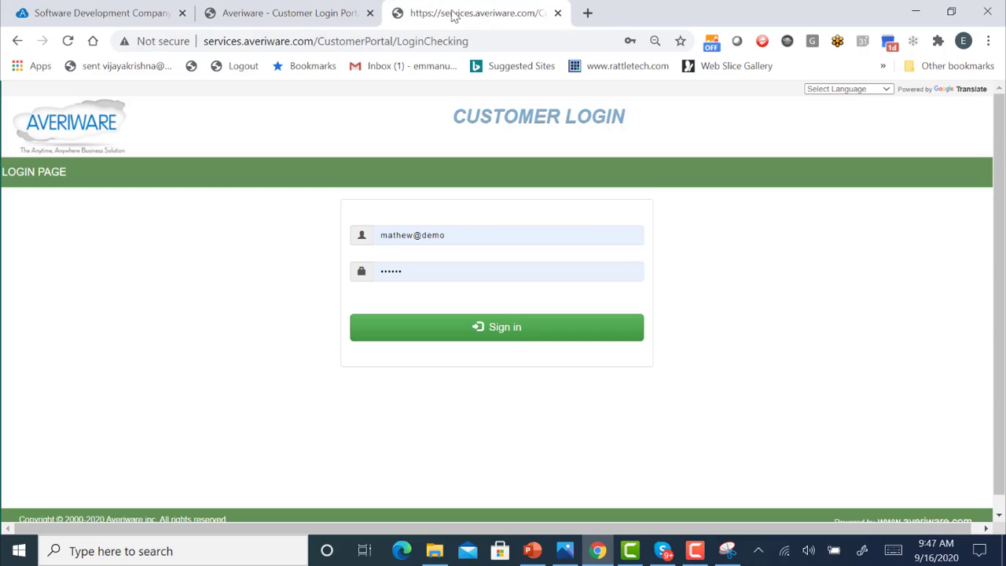
# Sign in to the customer portal and open a blank new customer service request.
pyautogui.click(503, 328)
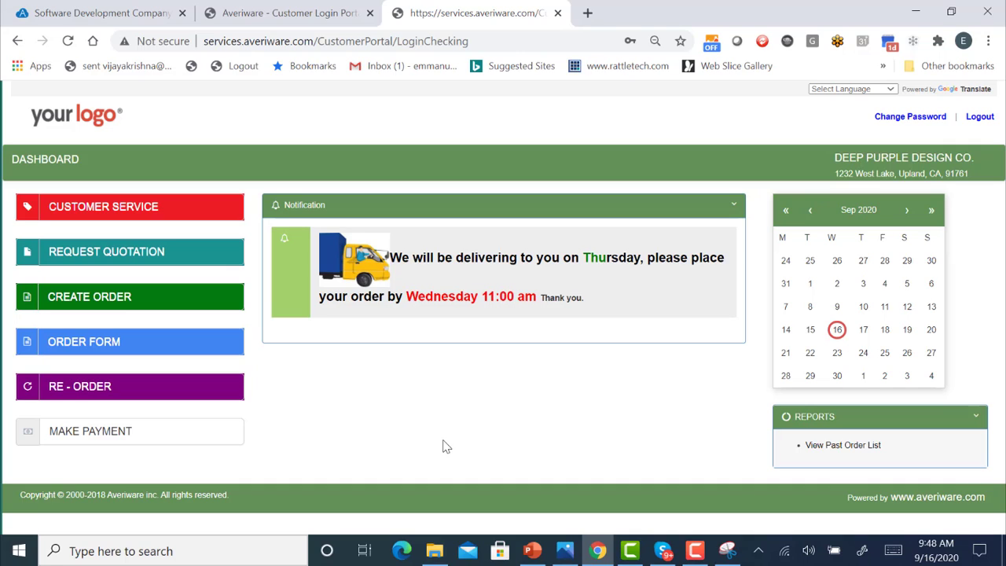
pyautogui.click(94, 207)
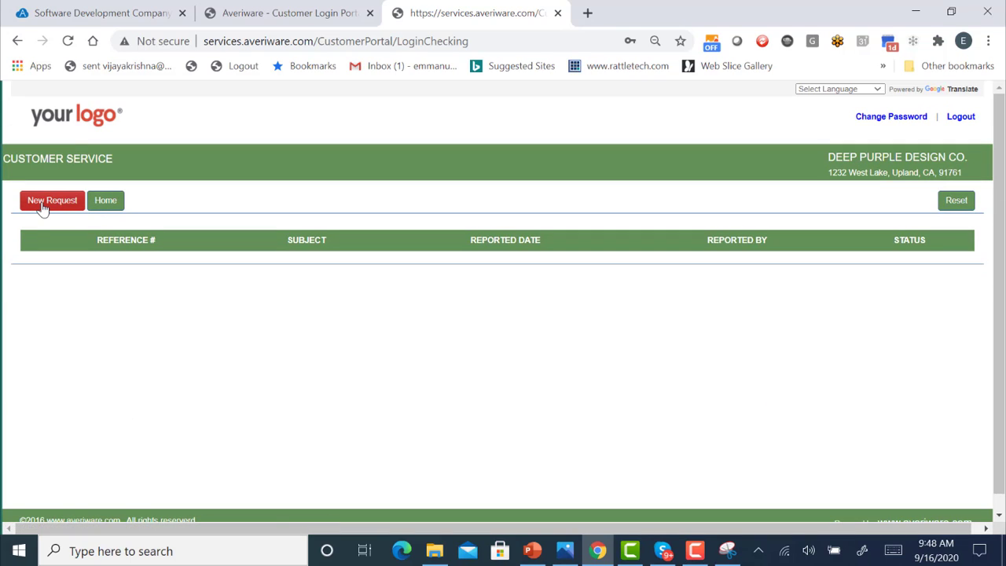
pyautogui.click(43, 206)
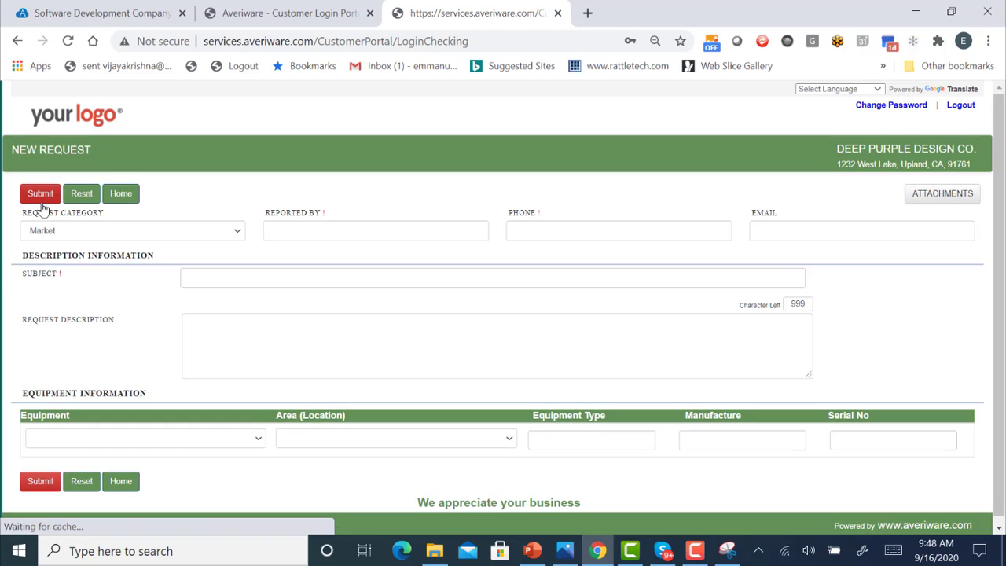
# Review the category and equipment choices of the new service request and return to the dashboard without submitting it.
pyautogui.click(100, 236)
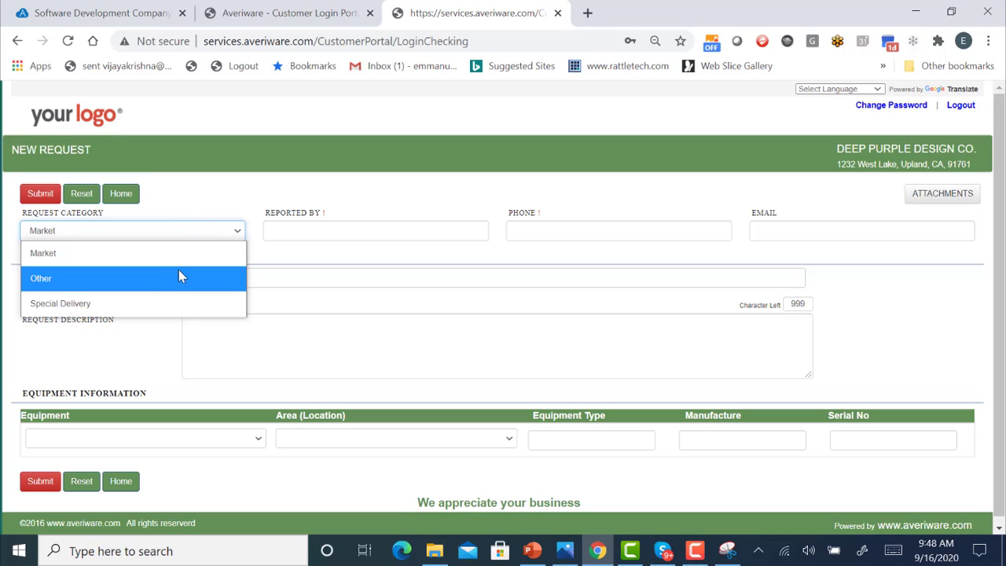
pyautogui.click(220, 189)
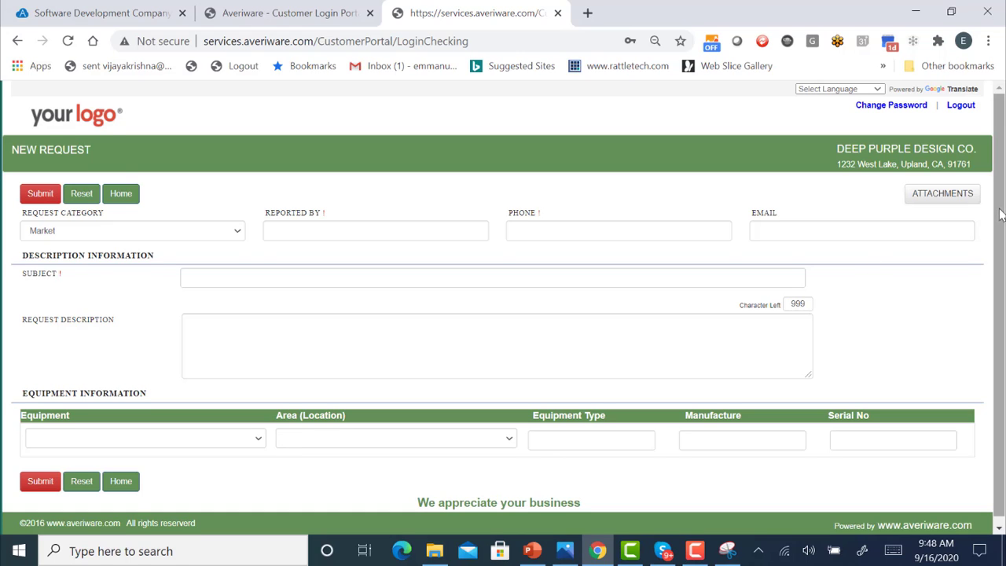
pyautogui.scroll(-1, 1001, 215)
pyautogui.click(223, 433)
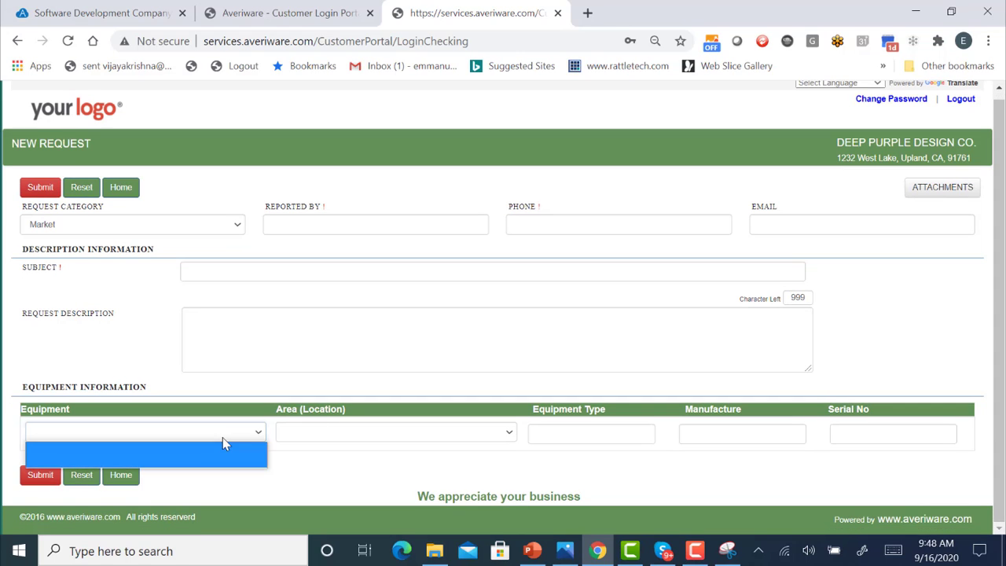
pyautogui.click(222, 392)
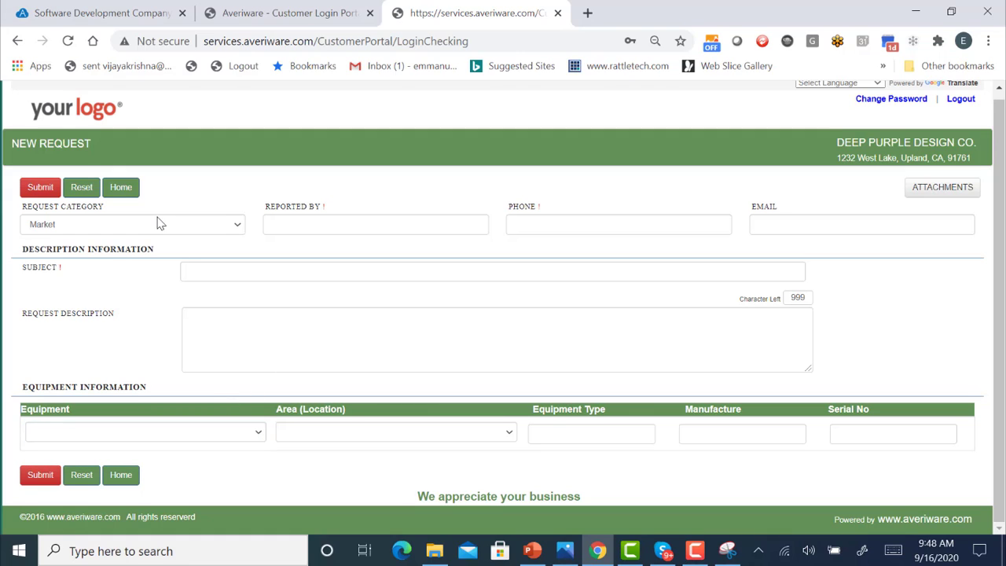
pyautogui.click(118, 188)
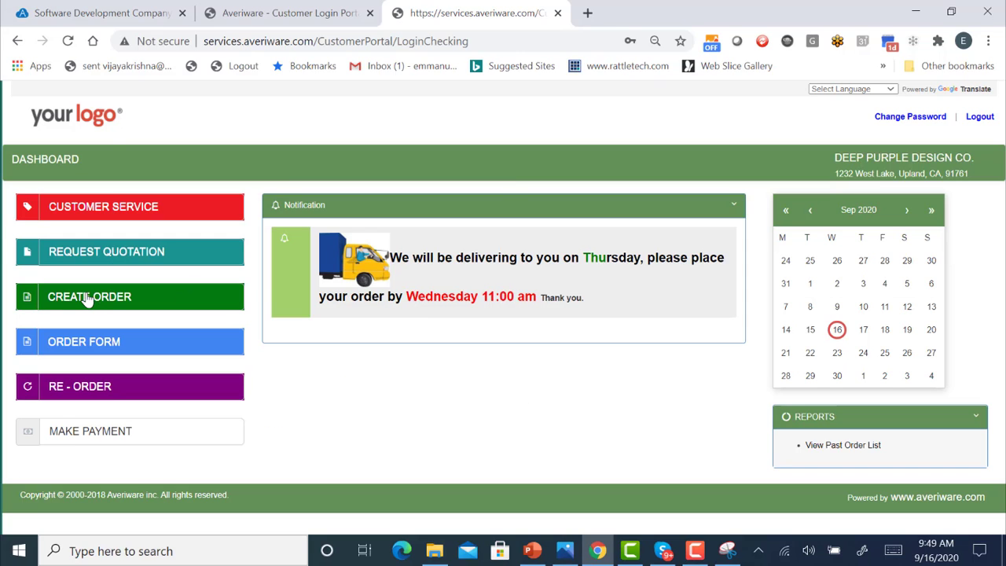
# Examine the item search list available when creating an order, and return to the dashboard without ordering.
pyautogui.click(86, 299)
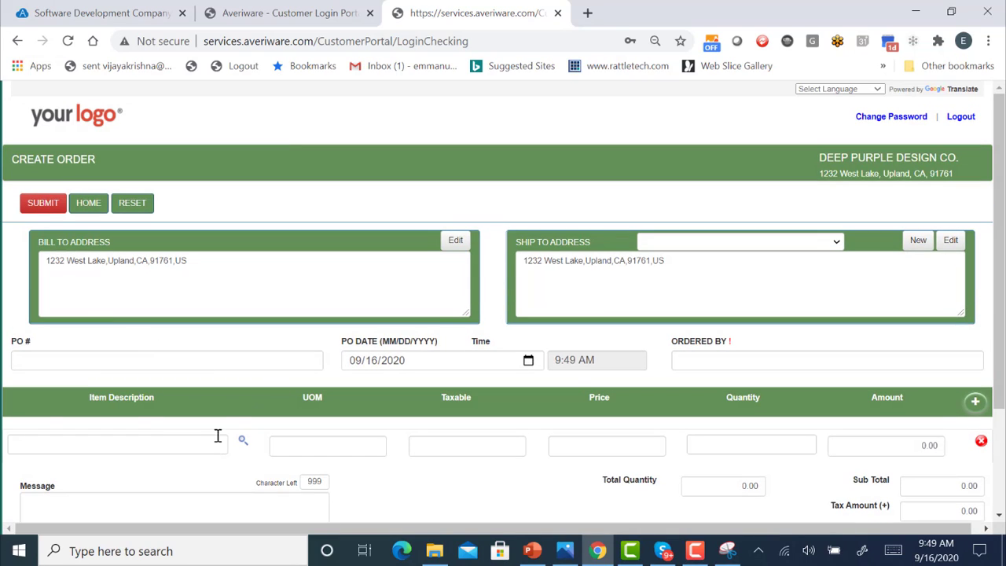
pyautogui.click(189, 444)
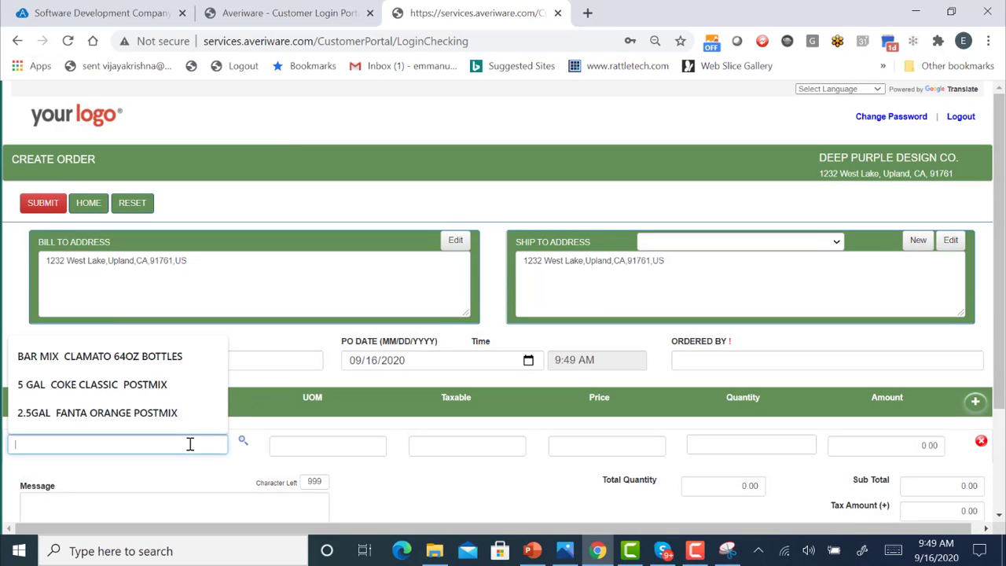
pyautogui.click(243, 441)
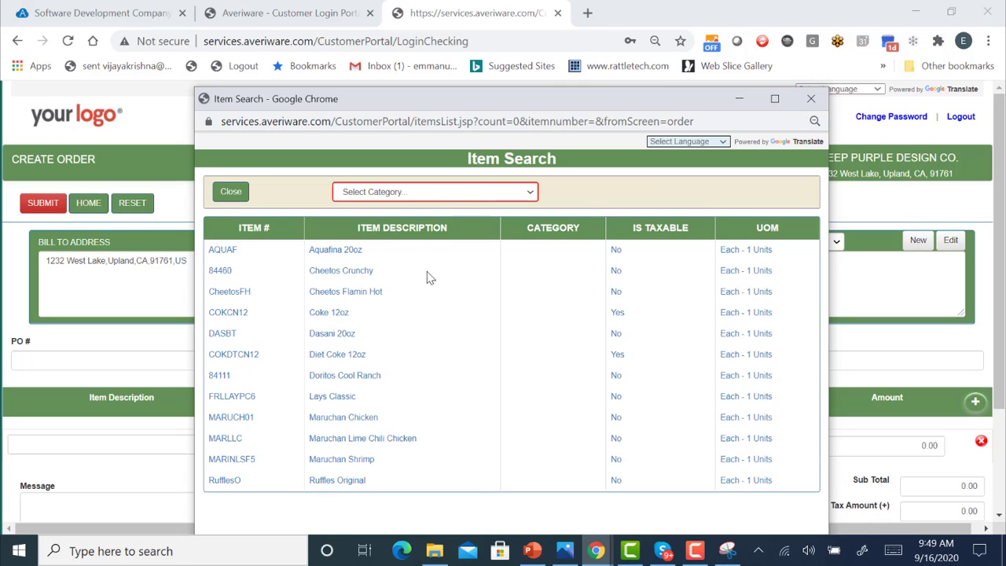
pyautogui.click(811, 100)
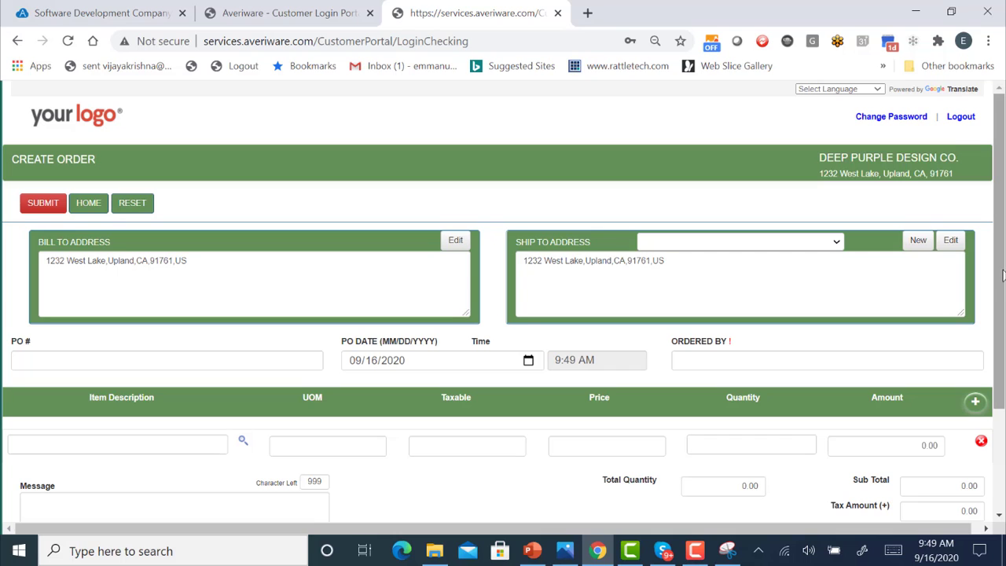
pyautogui.moveTo(1001, 271); pyautogui.dragTo(988, 232)
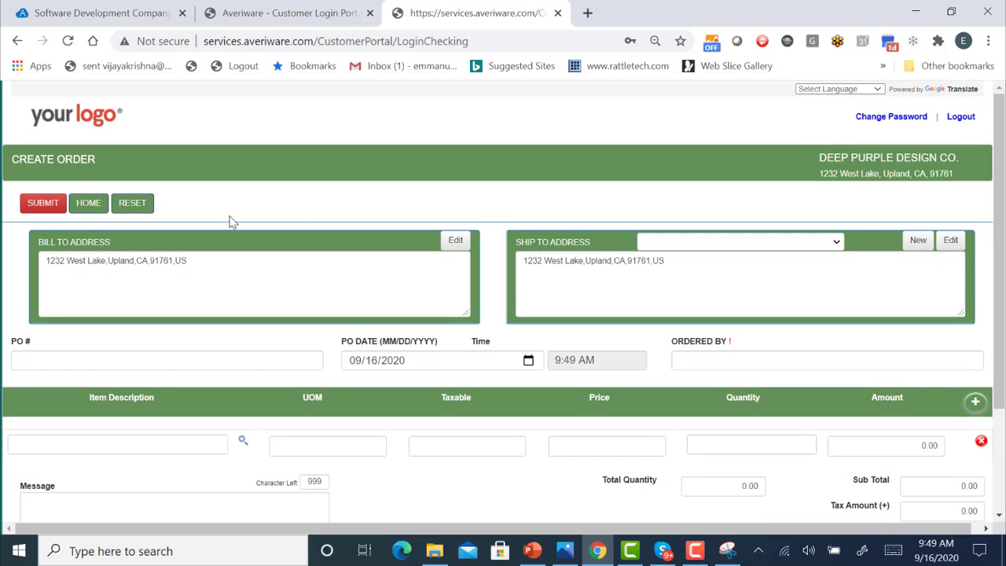
pyautogui.click(90, 204)
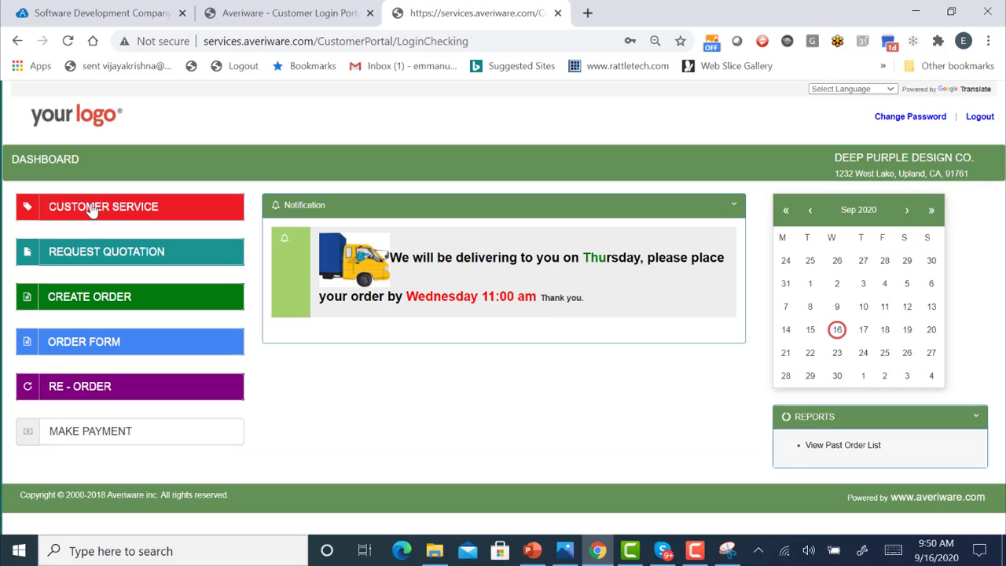
# Open the order form and set the quantity of Aquafina 20oz to 3.
pyautogui.click(82, 349)
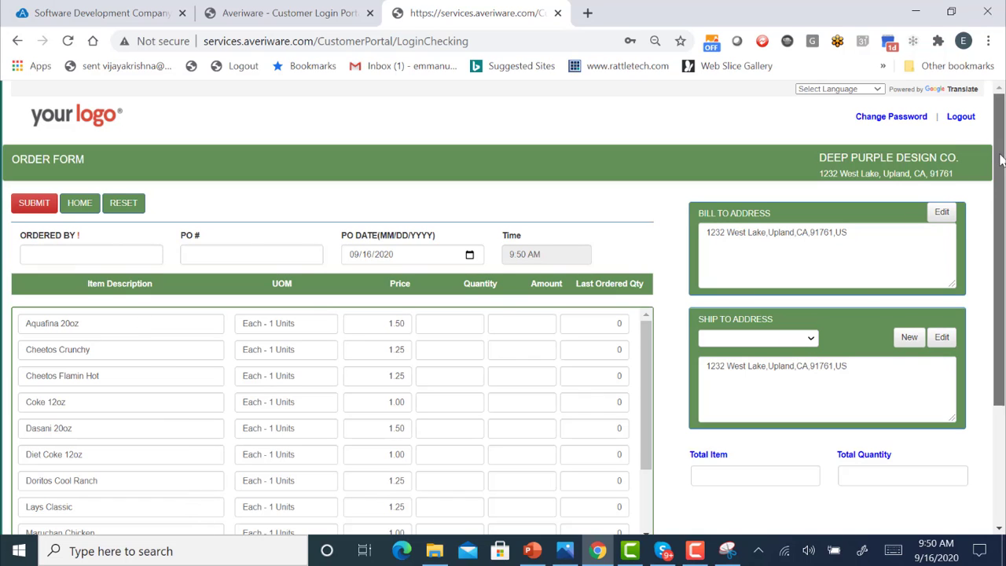
pyautogui.moveTo(1001, 160); pyautogui.dragTo(1000, 193)
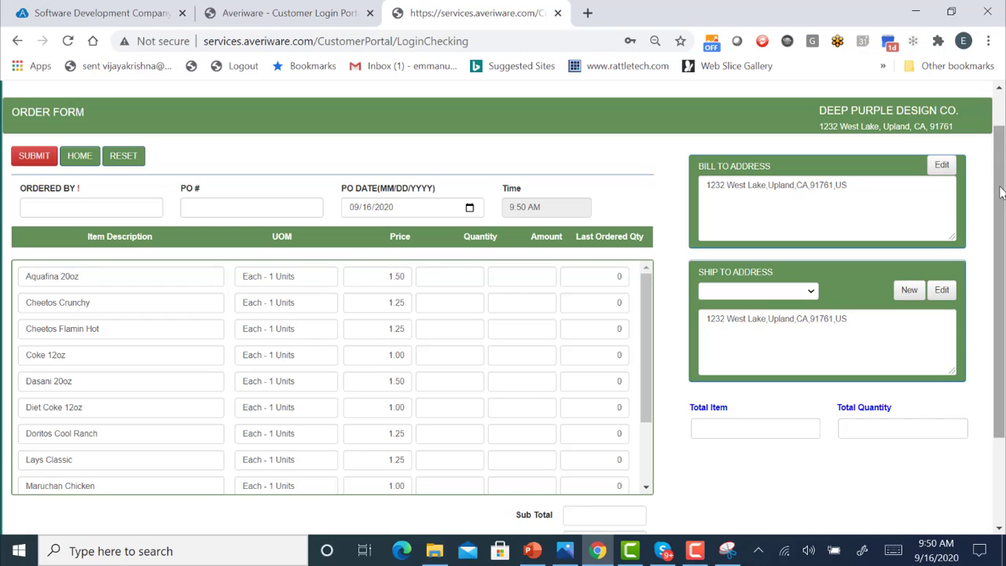
pyautogui.click(473, 277)
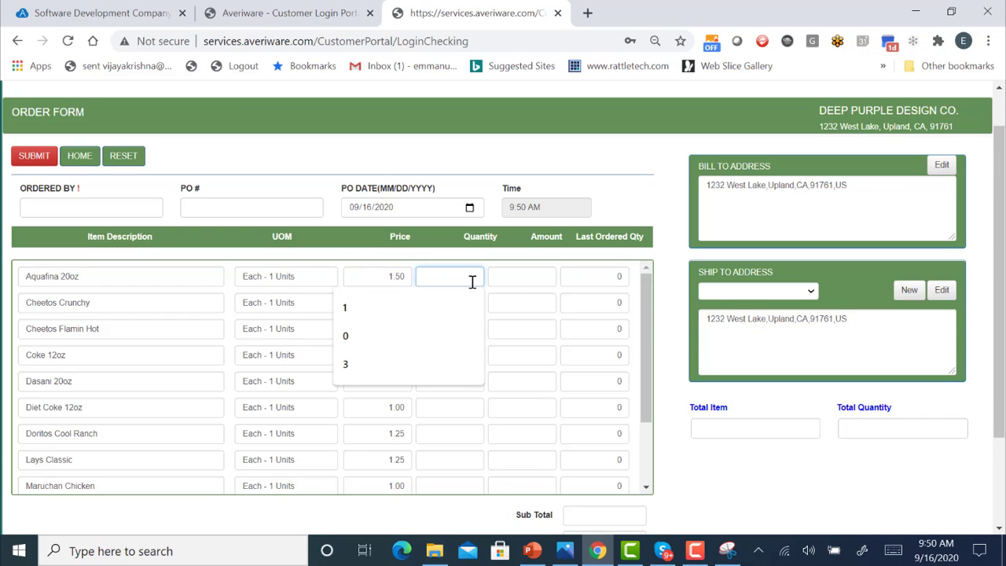
pyautogui.write('3')
pyautogui.press('Tab')
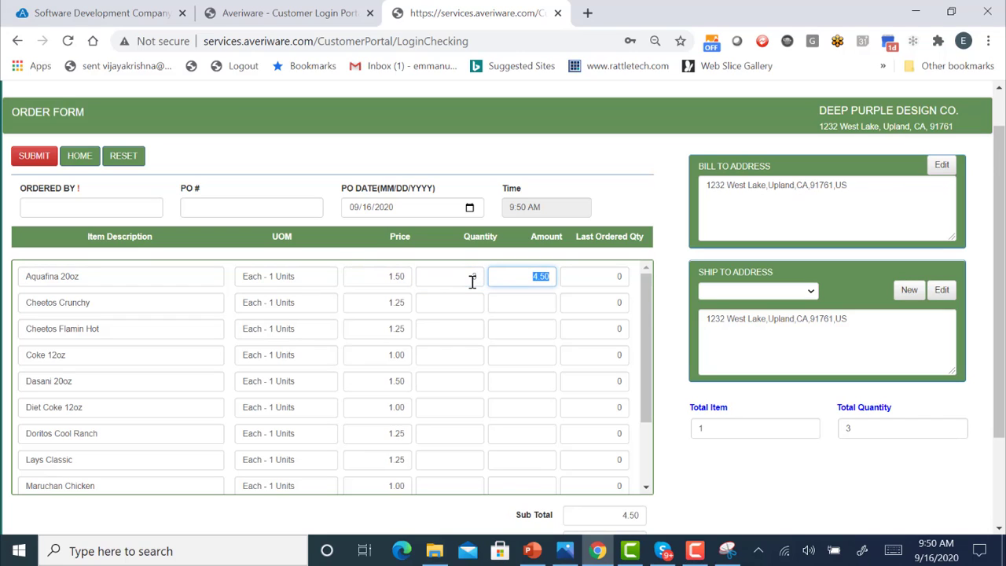
pyautogui.press('Tab')
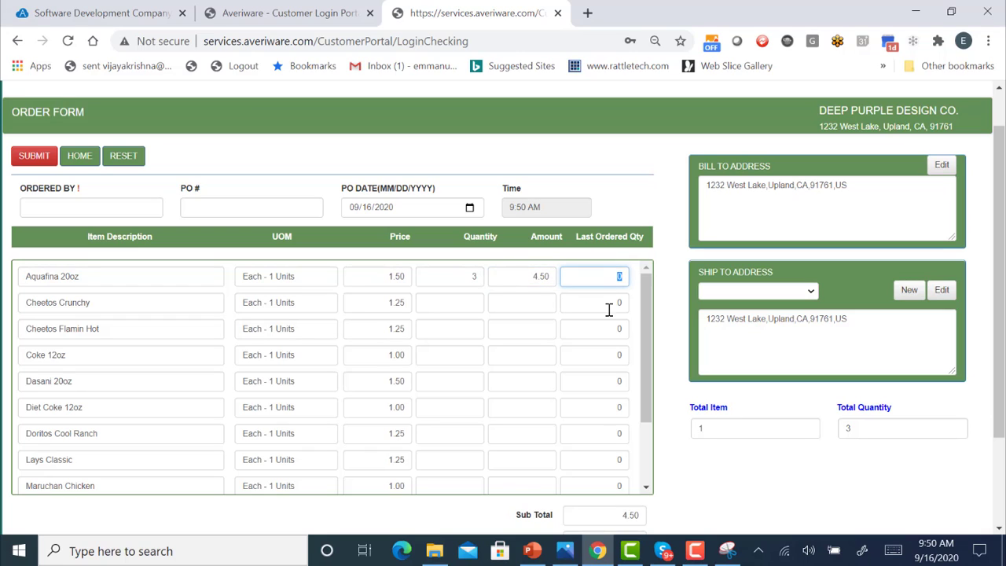
# Set the order quantities to 4 for Cheetos Crunchy, 50 for Cheetos Flamin Hot and 10 for Coke 12oz.
pyautogui.click(470, 305)
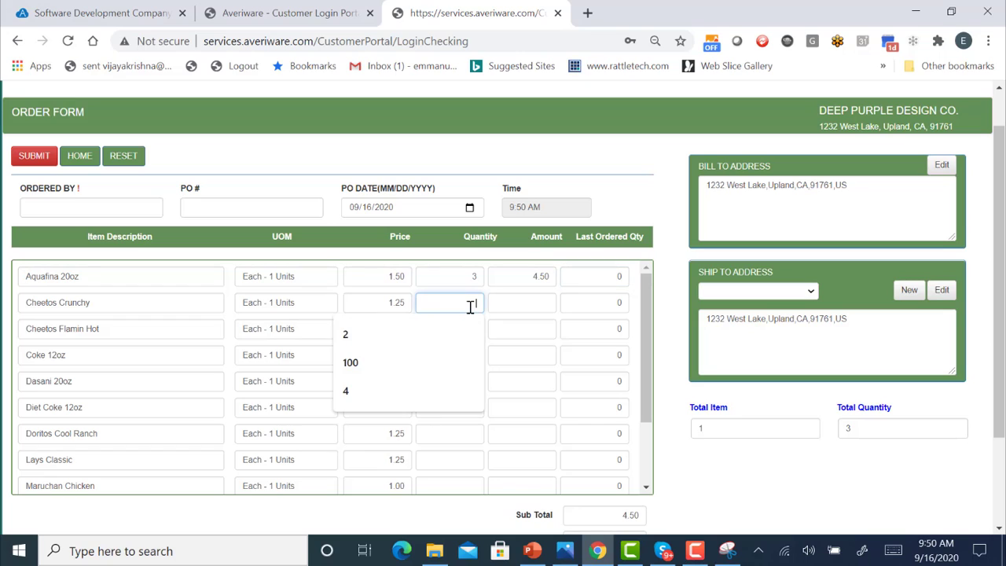
pyautogui.write('4')
pyautogui.press('Tab')
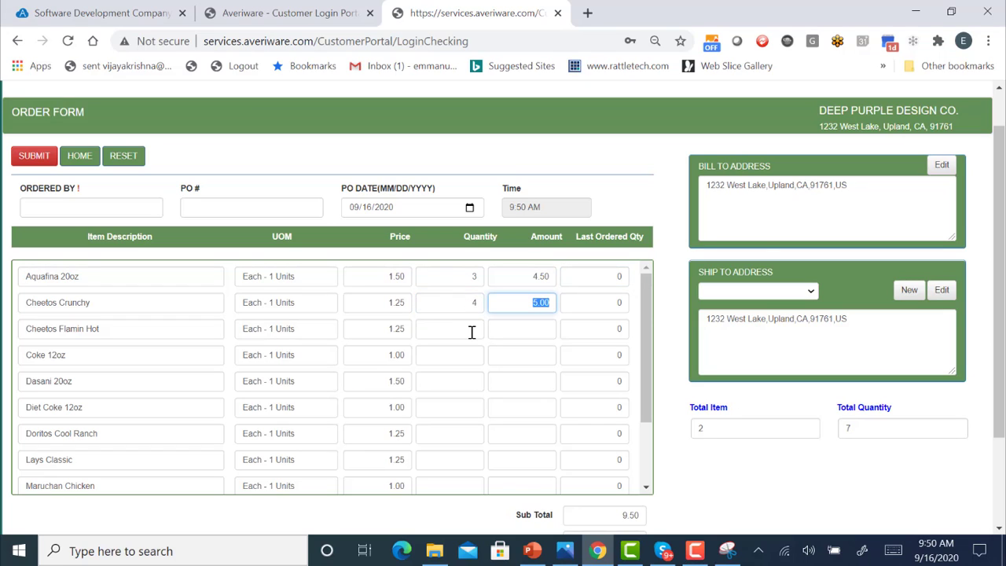
pyautogui.click(471, 330)
pyautogui.write('4')
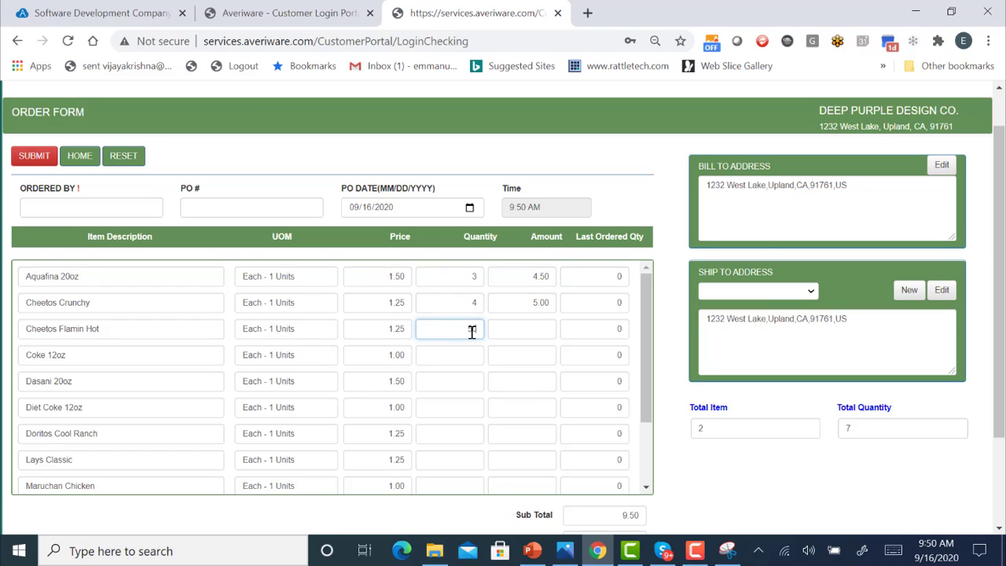
pyautogui.press('Tab')
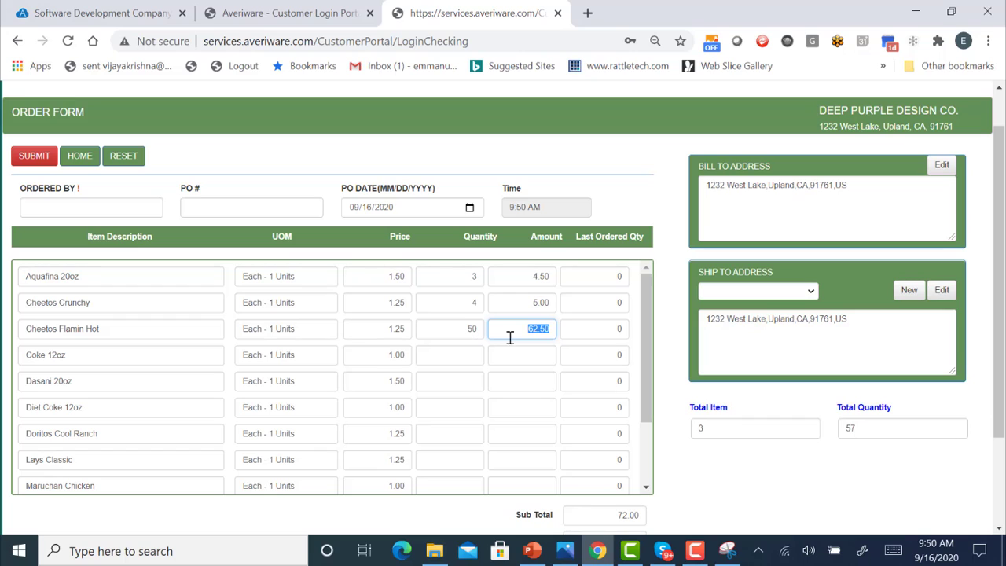
pyautogui.click(465, 359)
pyautogui.write('10')
pyautogui.press('Tab')
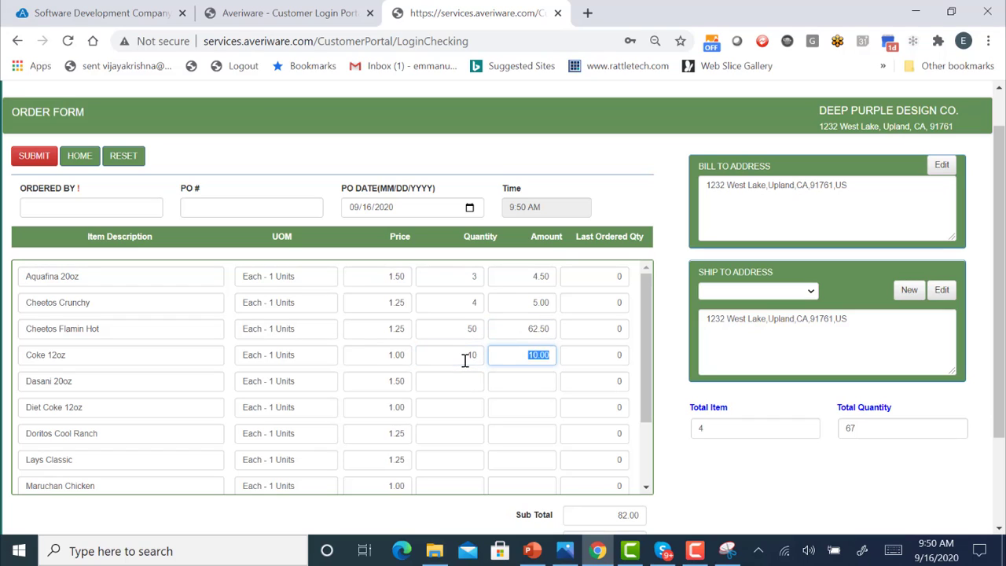
pyautogui.moveTo(647, 363); pyautogui.dragTo(649, 341)
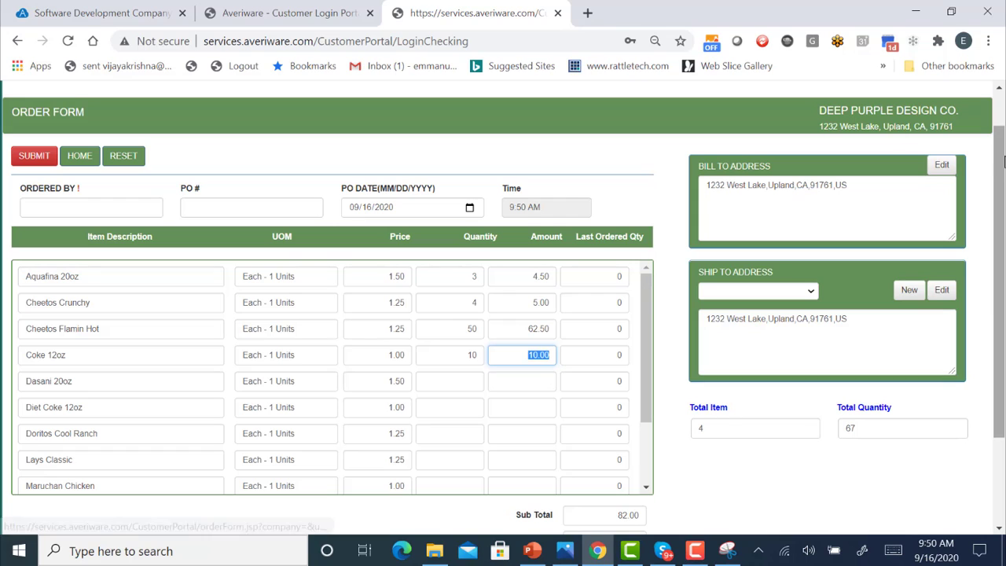
# Add the message "Pleae make sure we get these by friday" to the order.
pyautogui.moveTo(1003, 185); pyautogui.dragTo(1003, 270)
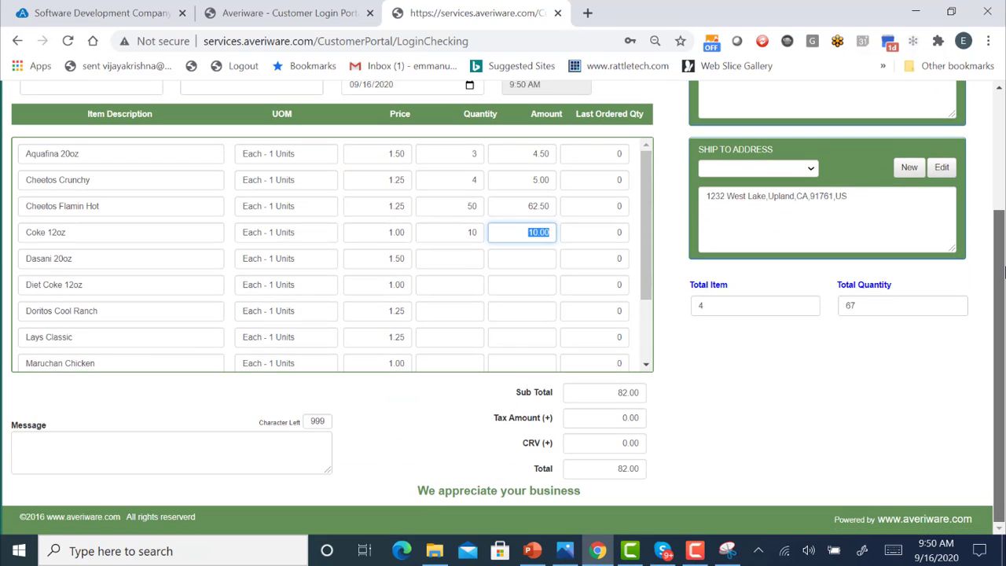
pyautogui.click(203, 453)
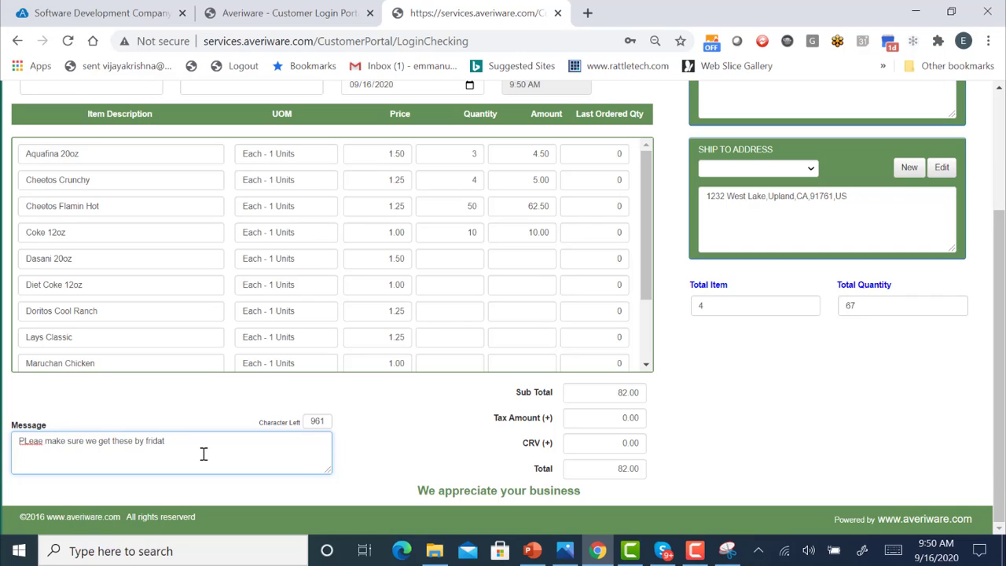
pyautogui.click(28, 447)
pyautogui.press('BackSpace')
pyautogui.write('l')
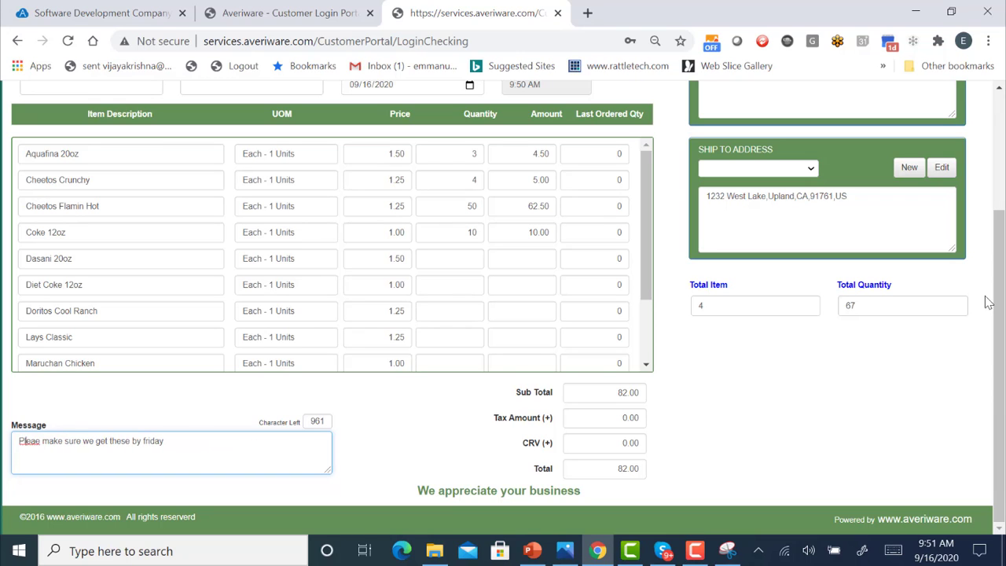
# Fill in the order's required Ordered By name and its PO number.
pyautogui.moveTo(1002, 289); pyautogui.dragTo(989, 173)
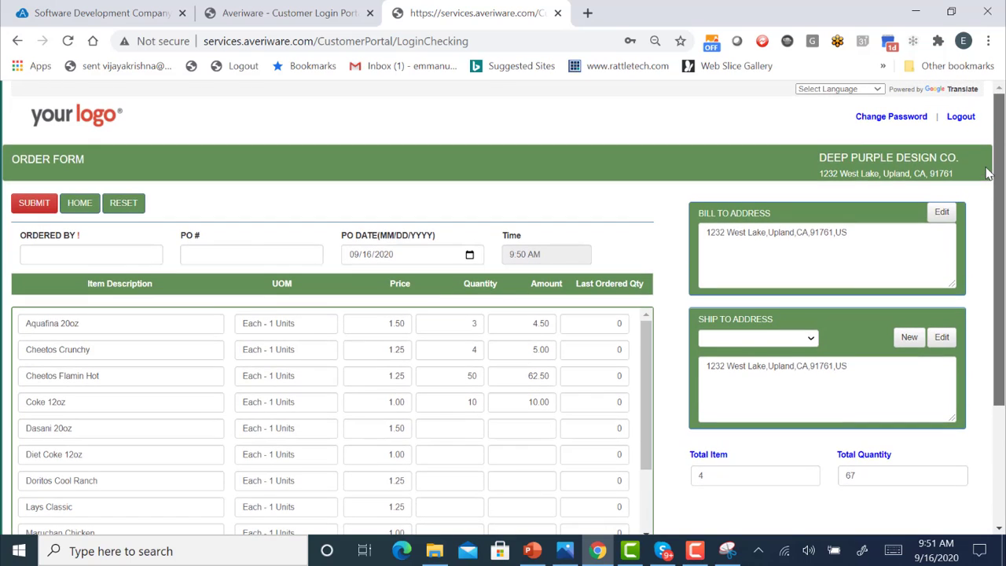
pyautogui.click(44, 206)
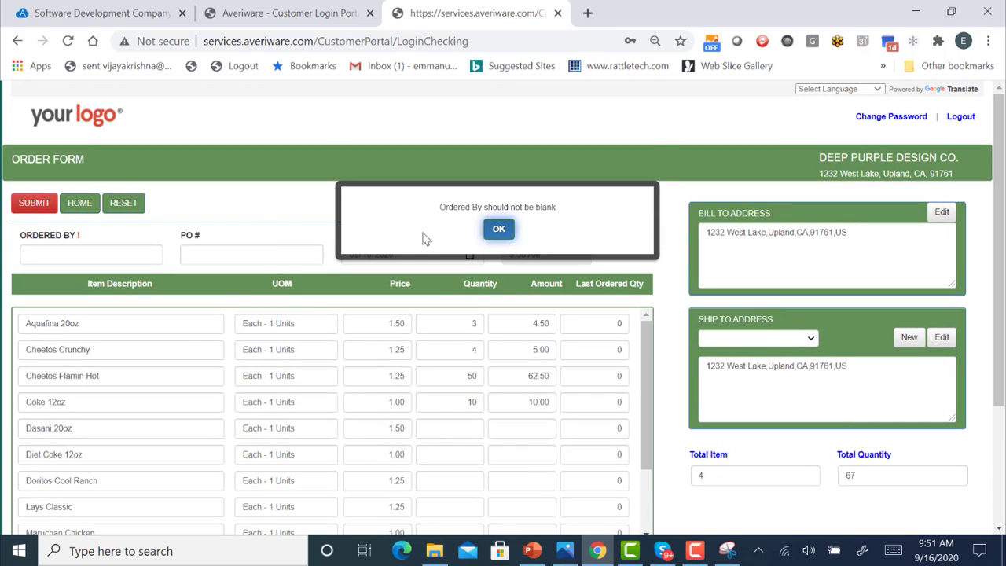
pyautogui.click(499, 236)
pyautogui.click(77, 253)
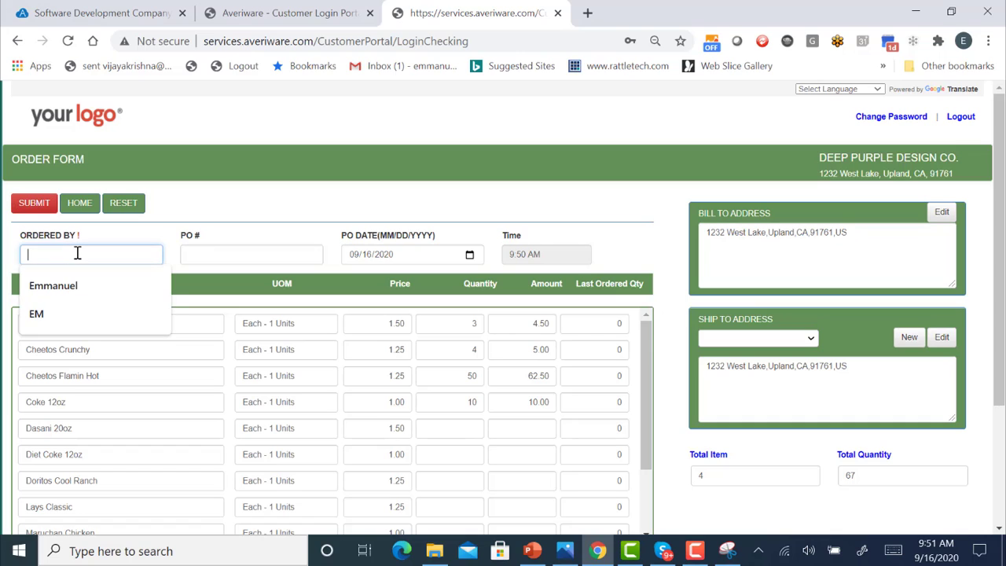
pyautogui.click(82, 285)
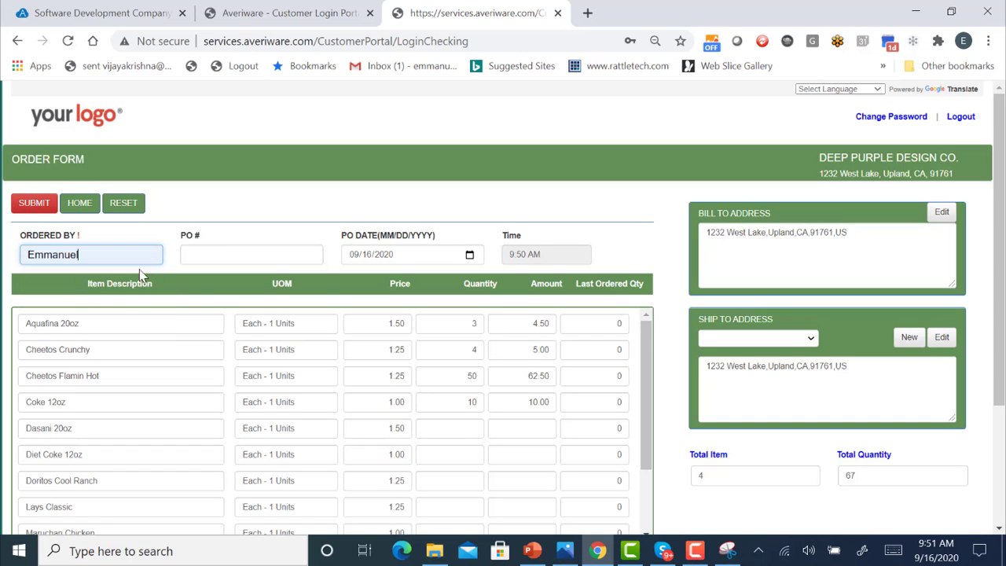
pyautogui.click(210, 252)
pyautogui.write('9999')
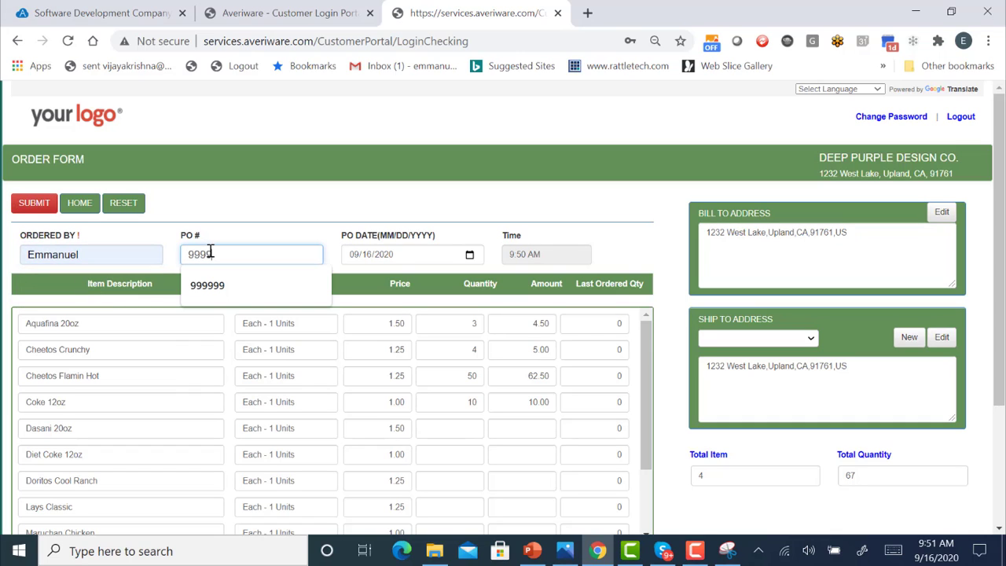
# Submit the completed order form and log out of the customer portal.
pyautogui.click(32, 206)
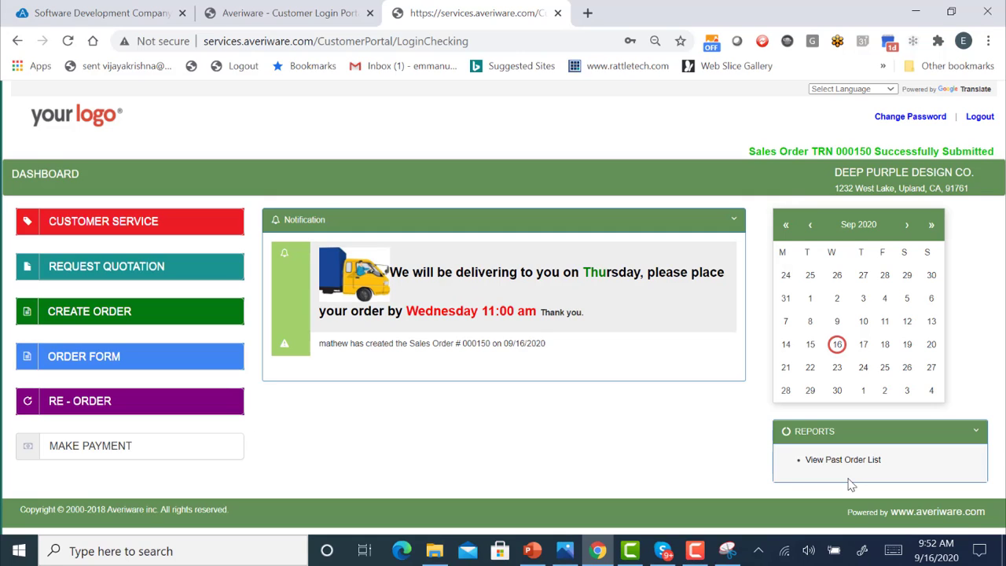
pyautogui.click(980, 120)
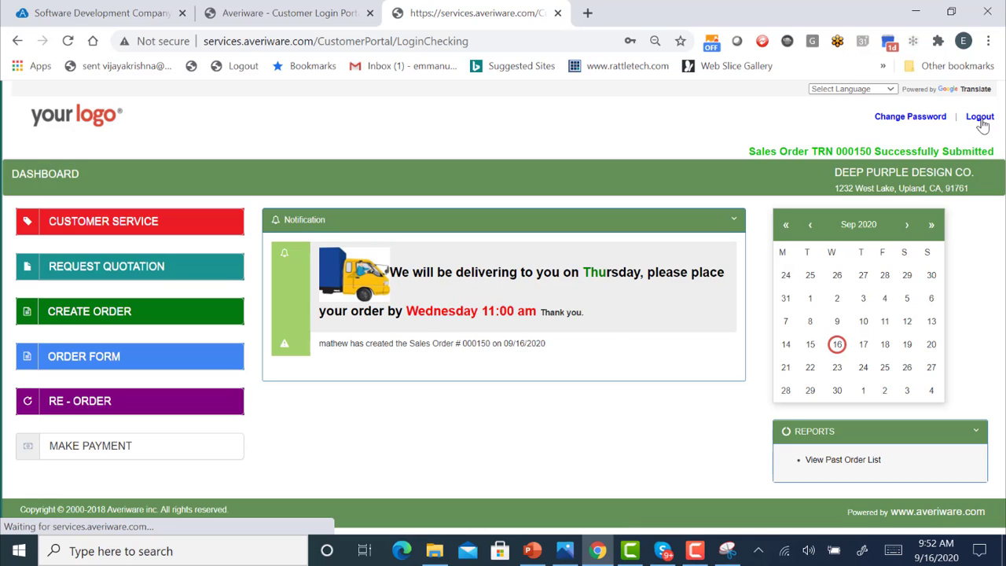
# Log in to the Averiware back office with the saved credentials and open the Customer Care customer search.
pyautogui.click(312, 21)
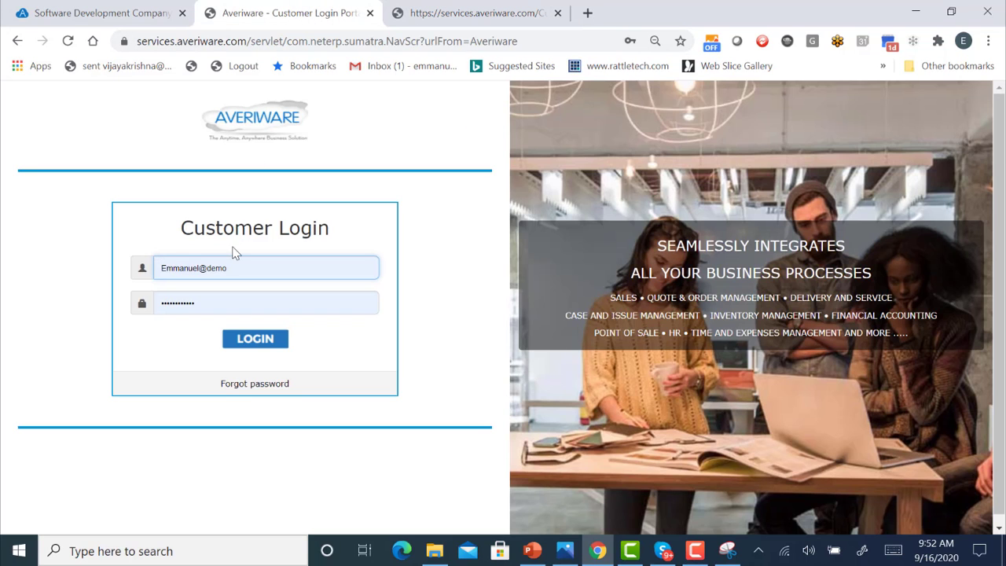
pyautogui.click(253, 340)
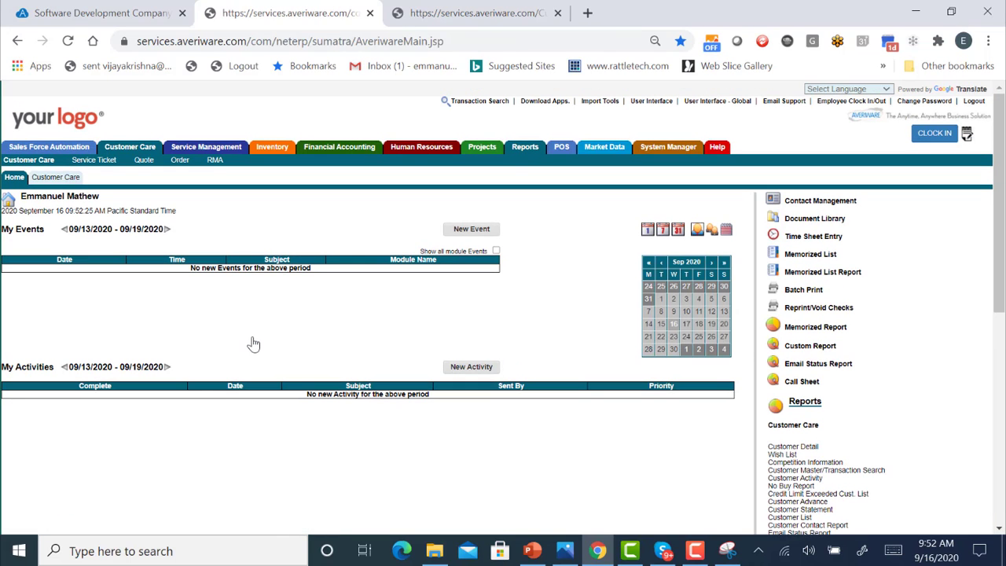
pyautogui.click(61, 180)
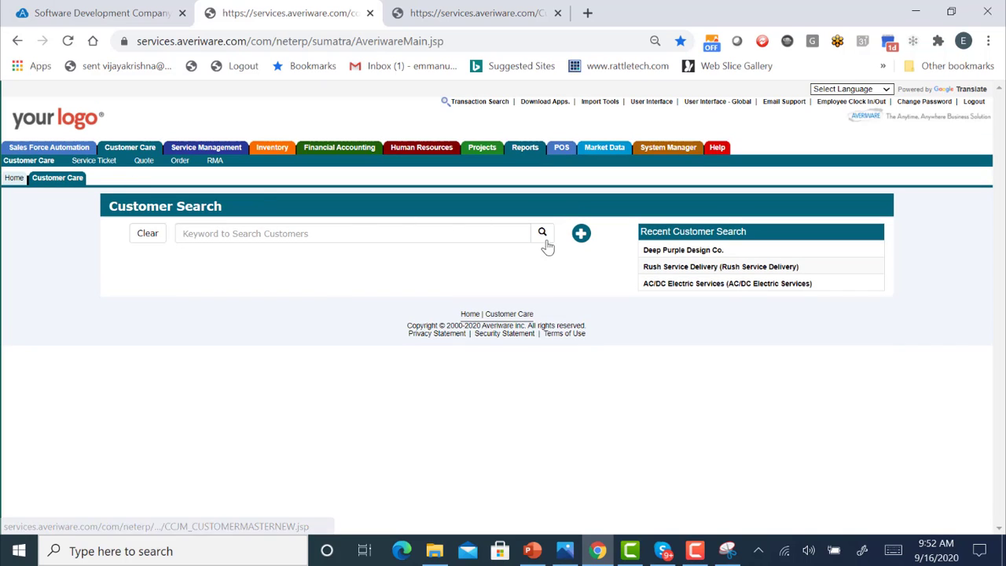
# Open Deep Purple Design Co.'s customer portal settings and show its order items.
pyautogui.click(674, 264)
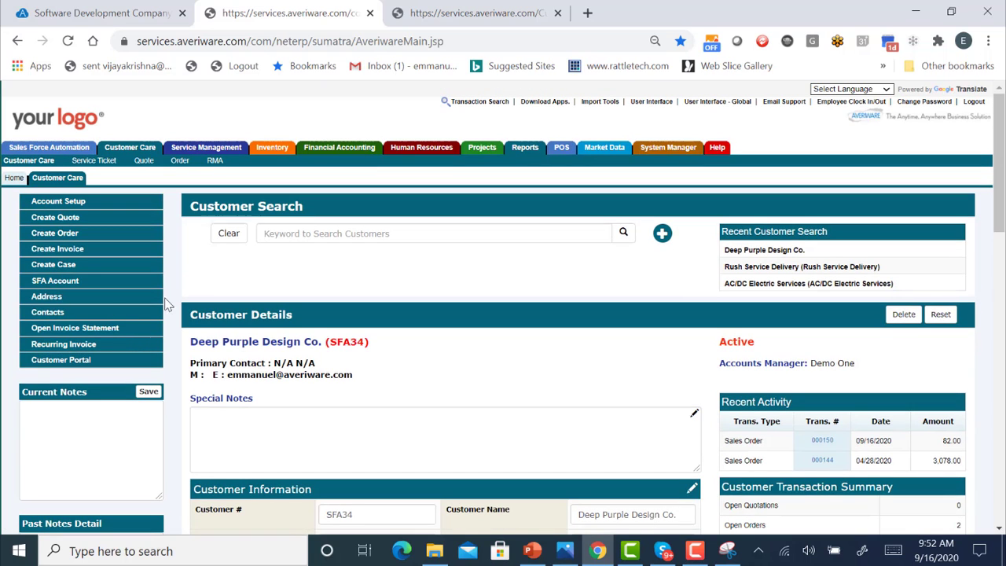
pyautogui.click(65, 361)
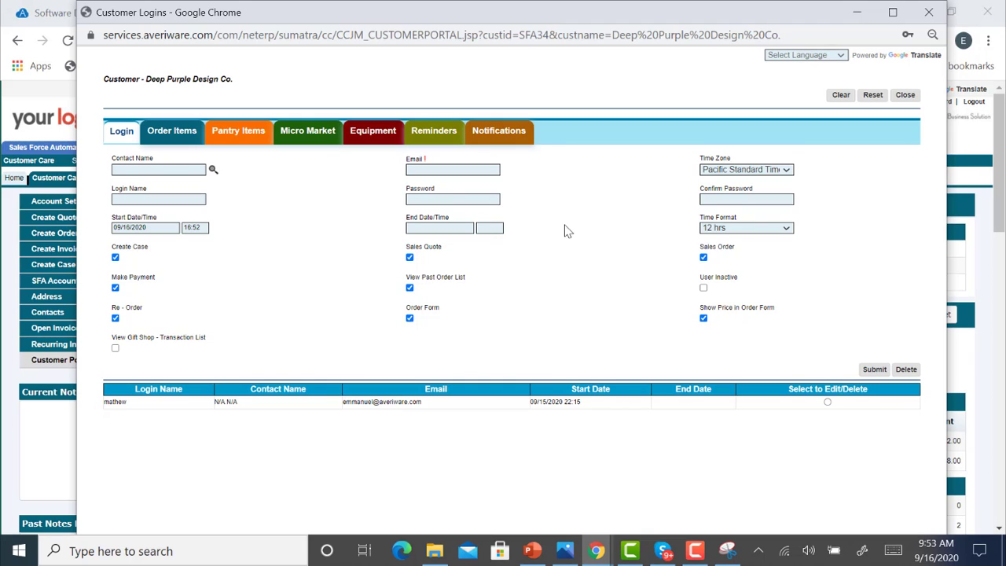
pyautogui.click(173, 140)
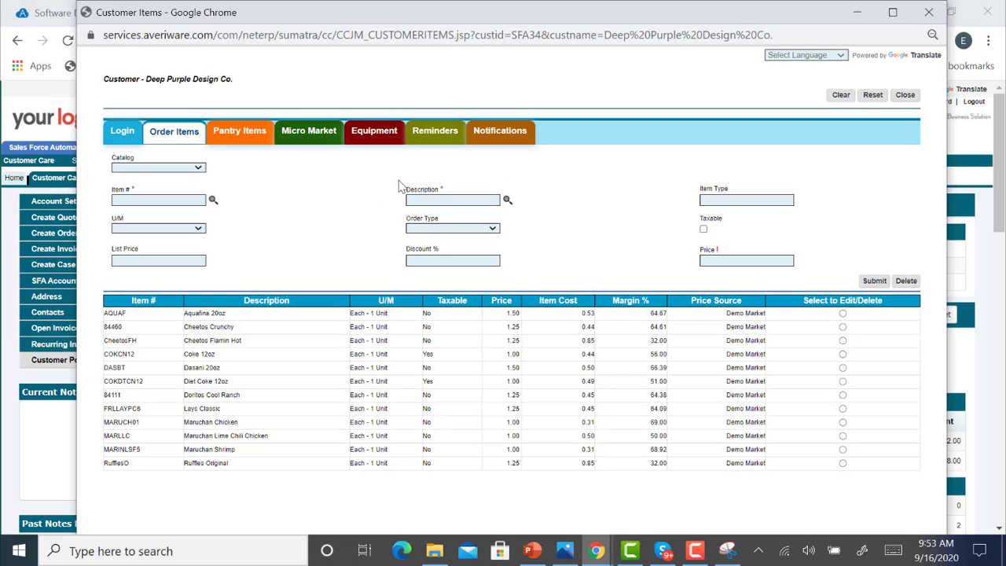
# Check the second Demo Market Unit catalog for items to add, and close its item selection.
pyautogui.click(192, 168)
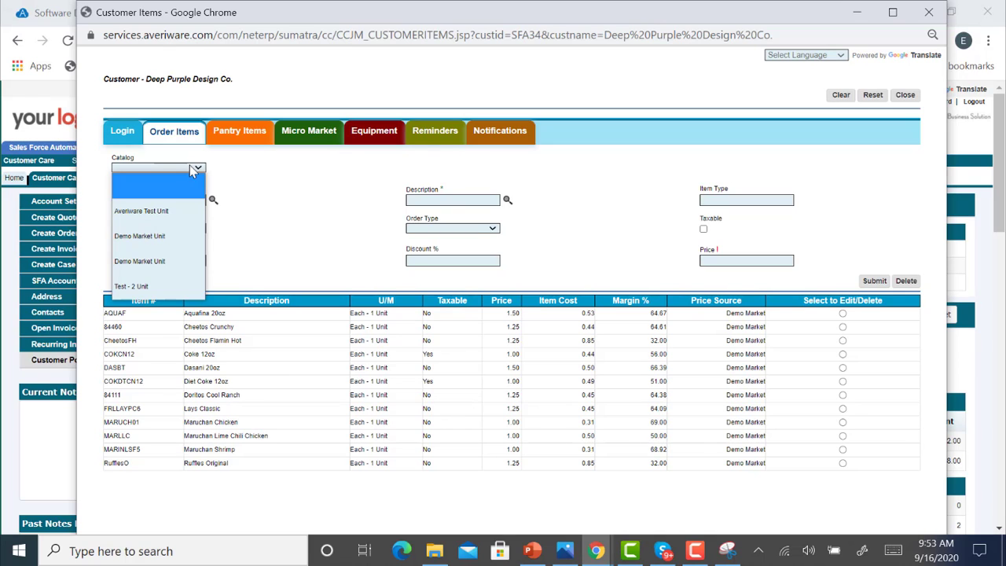
pyautogui.click(179, 269)
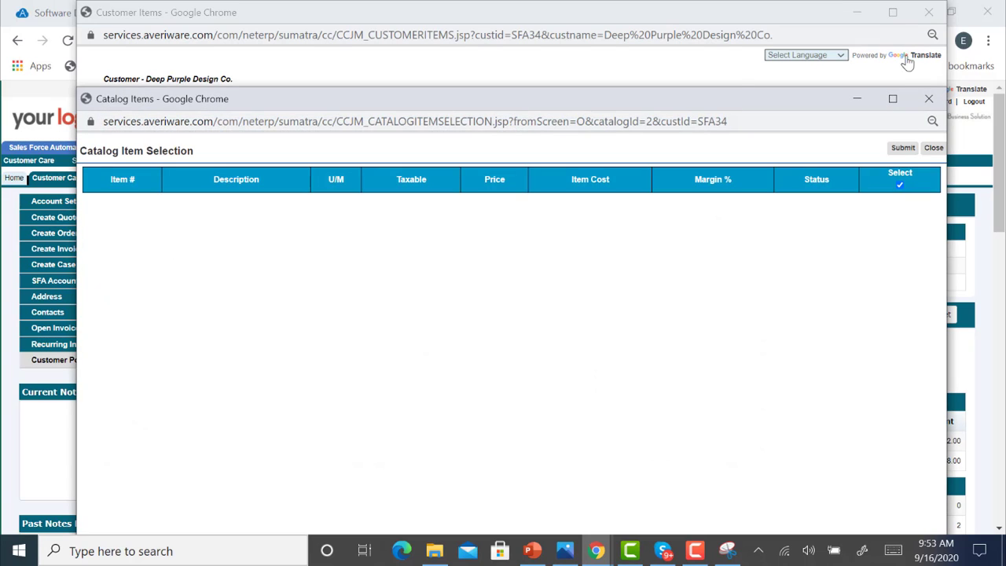
pyautogui.click(929, 98)
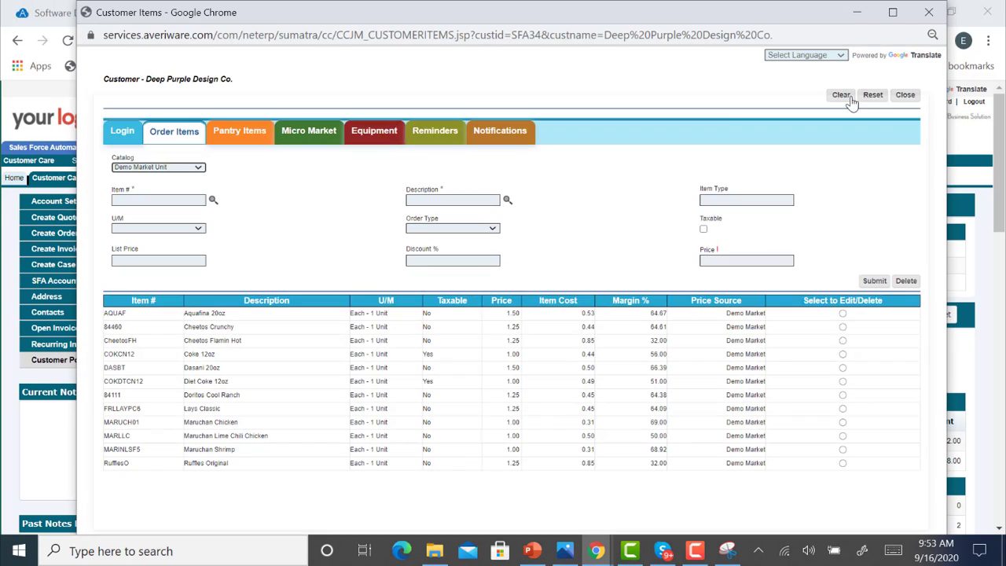
# Review the item selection of the Averiware Test Unit catalog and close it without adding items.
pyautogui.click(201, 170)
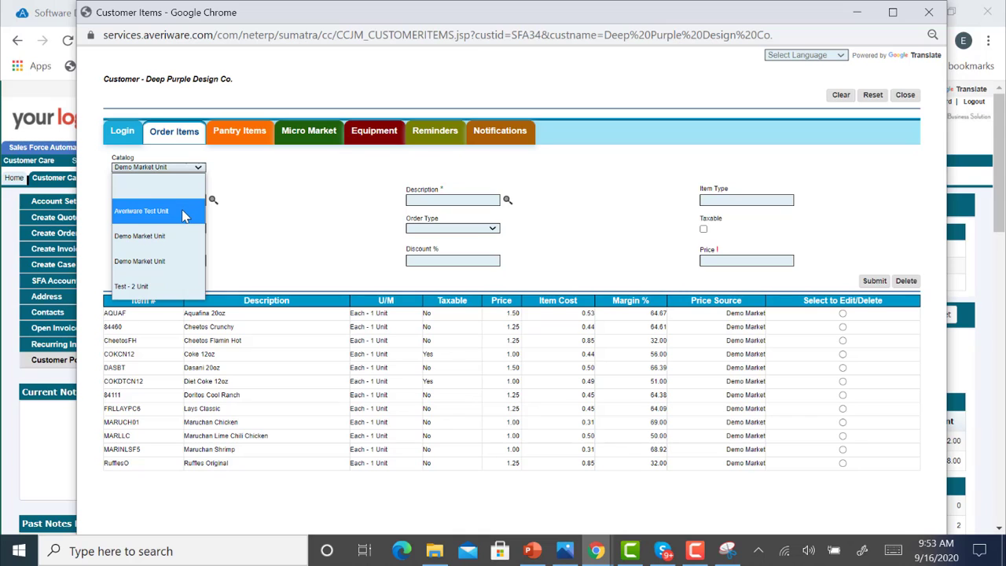
pyautogui.click(183, 212)
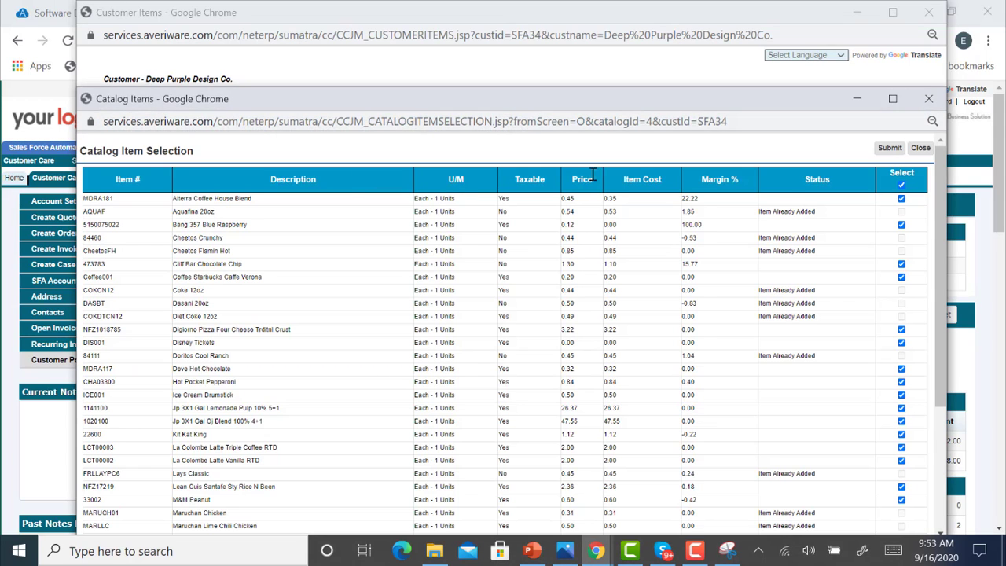
pyautogui.moveTo(937, 161); pyautogui.dragTo(930, 204)
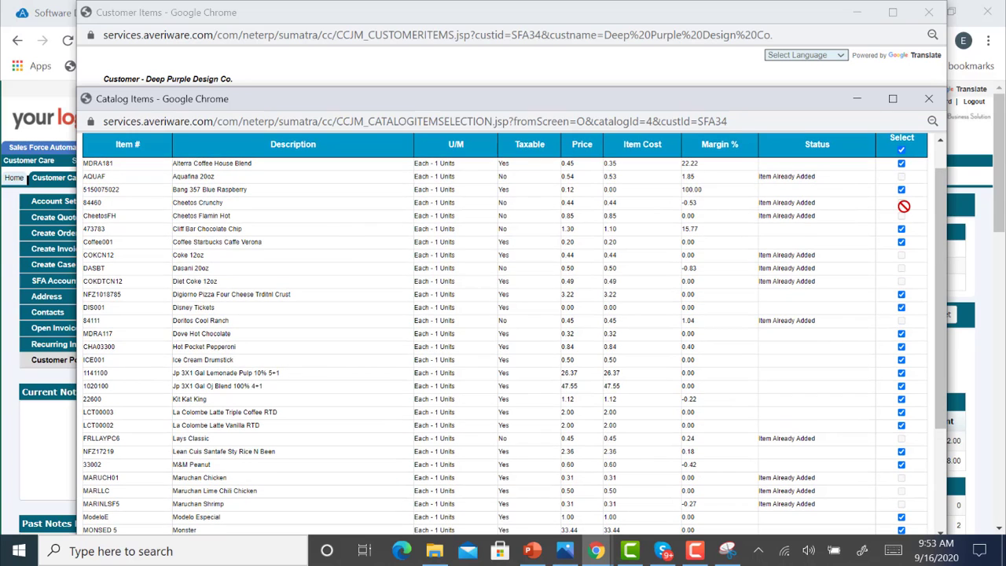
pyautogui.click(940, 140)
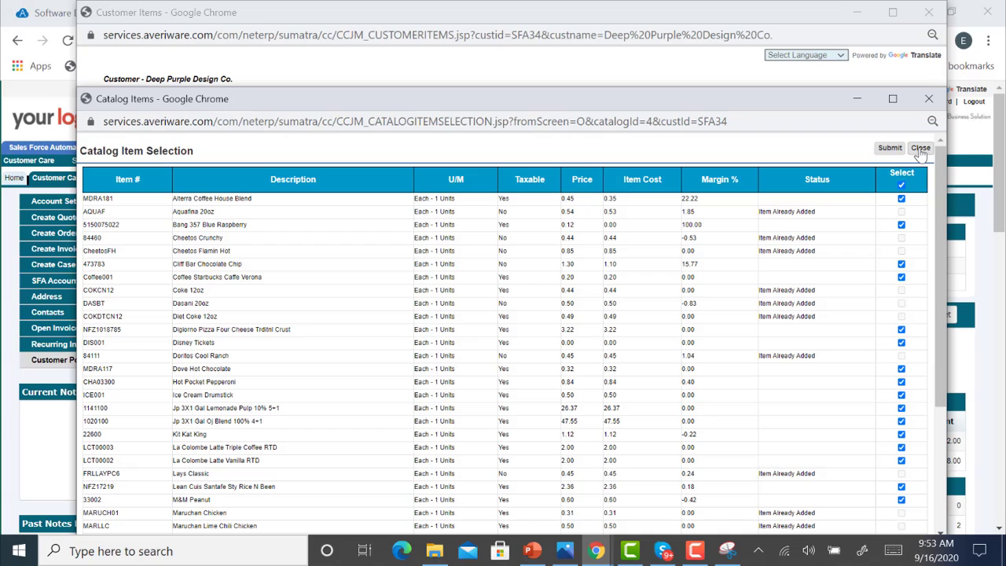
pyautogui.click(921, 148)
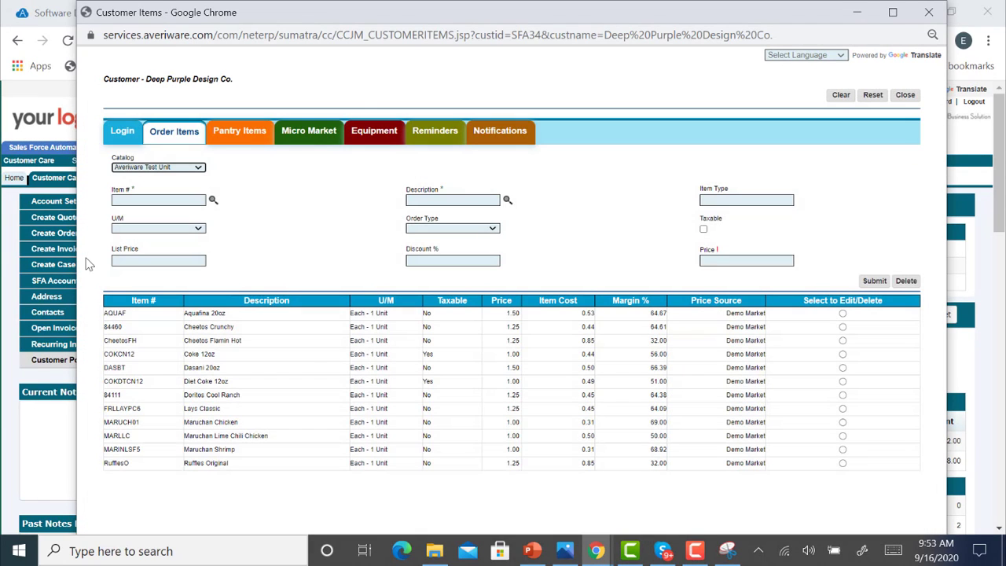
# Recheck the item selection of the second Demo Market Unit catalog and close it.
pyautogui.click(199, 169)
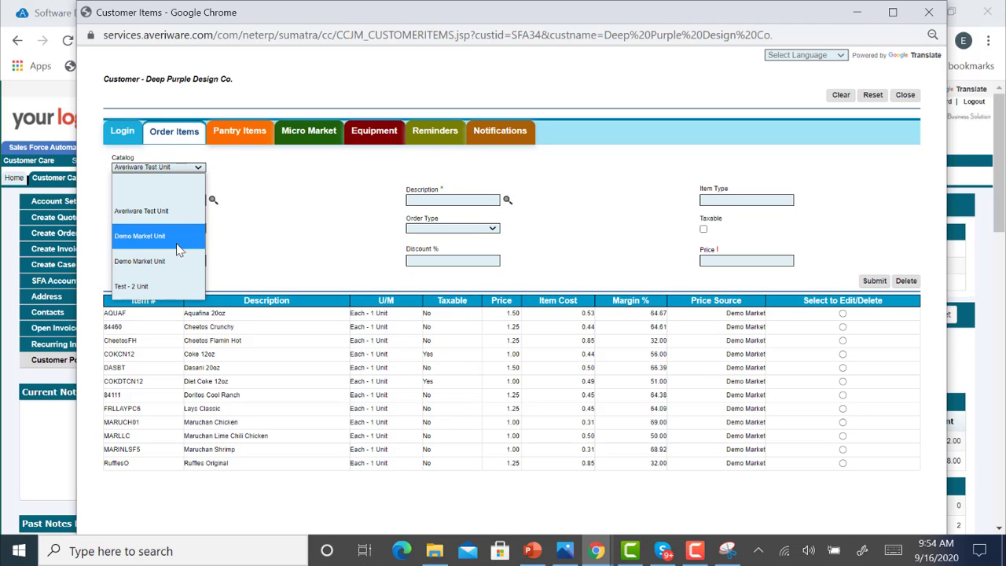
pyautogui.click(175, 265)
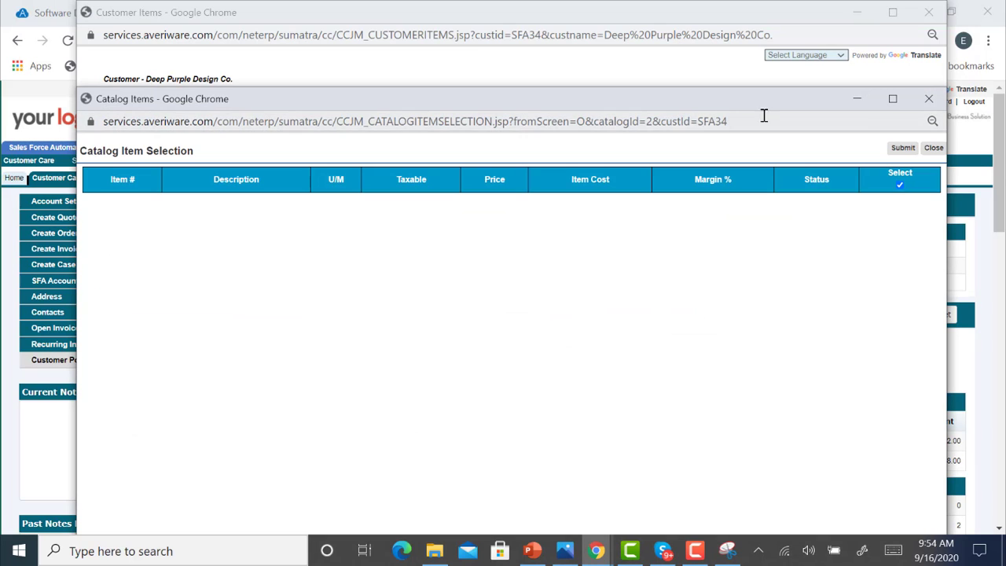
pyautogui.click(933, 149)
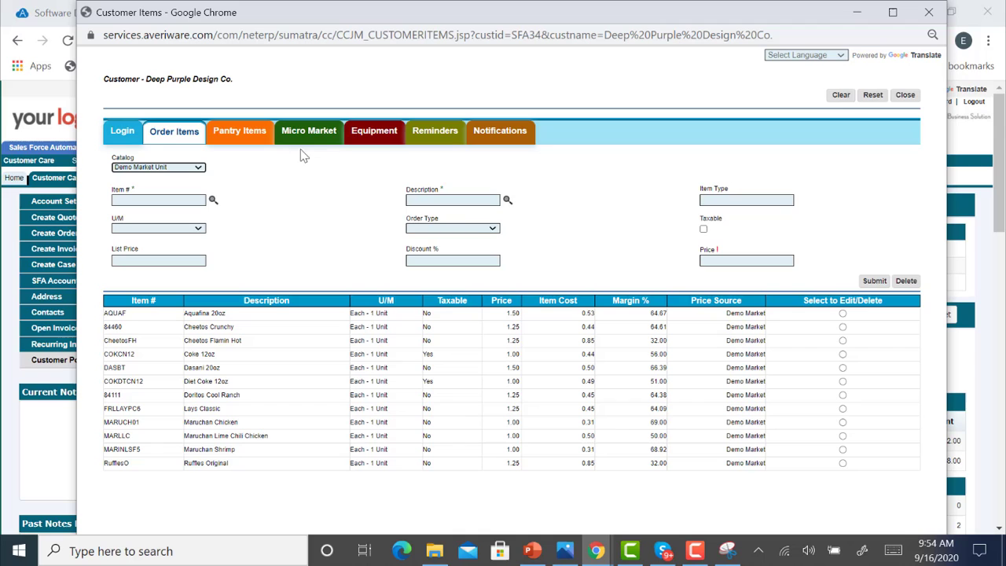
# Add the preselected Test - 2 Unit catalog items to the customer's order items: Jp 3X1 Gal Oj Blend, M&M Peanut and Oatmeal Maple Brown Sugar Case.
pyautogui.click(195, 168)
pyautogui.click(185, 284)
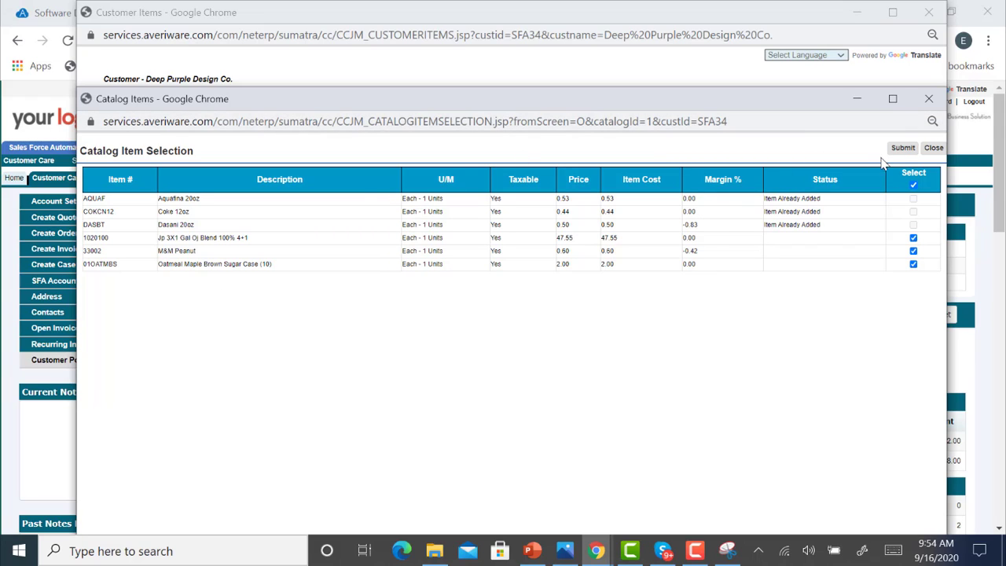
pyautogui.click(904, 149)
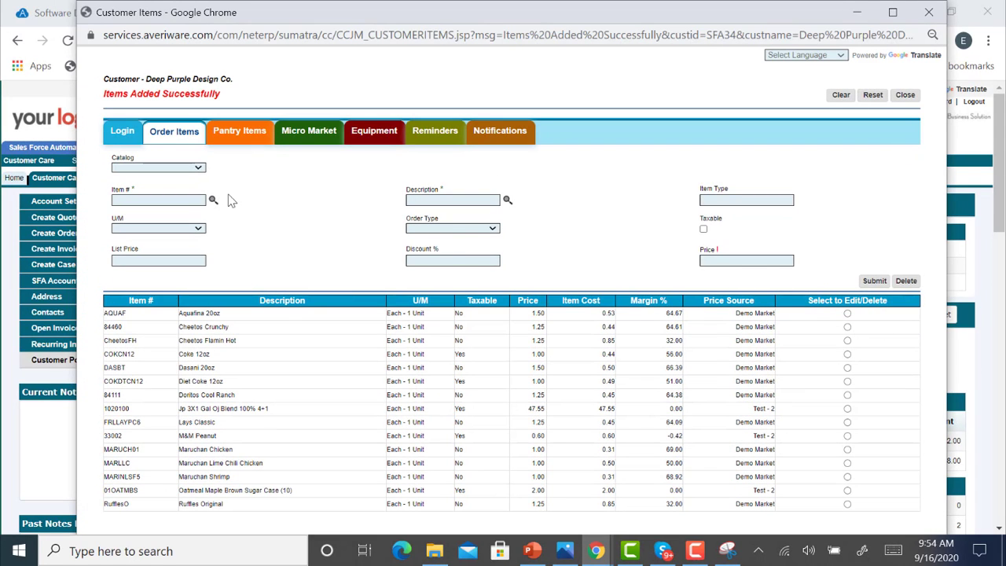
# Set the customer's price for Aquafina 20oz to 2 and submit the change.
pyautogui.click(848, 313)
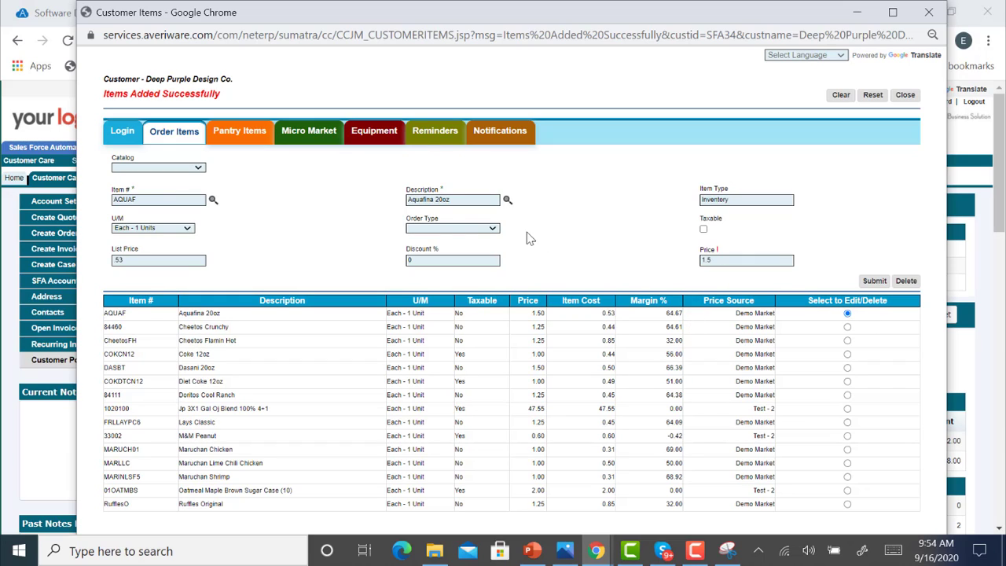
pyautogui.doubleClick(723, 263)
pyautogui.write('2')
pyautogui.click(674, 211)
pyautogui.click(874, 282)
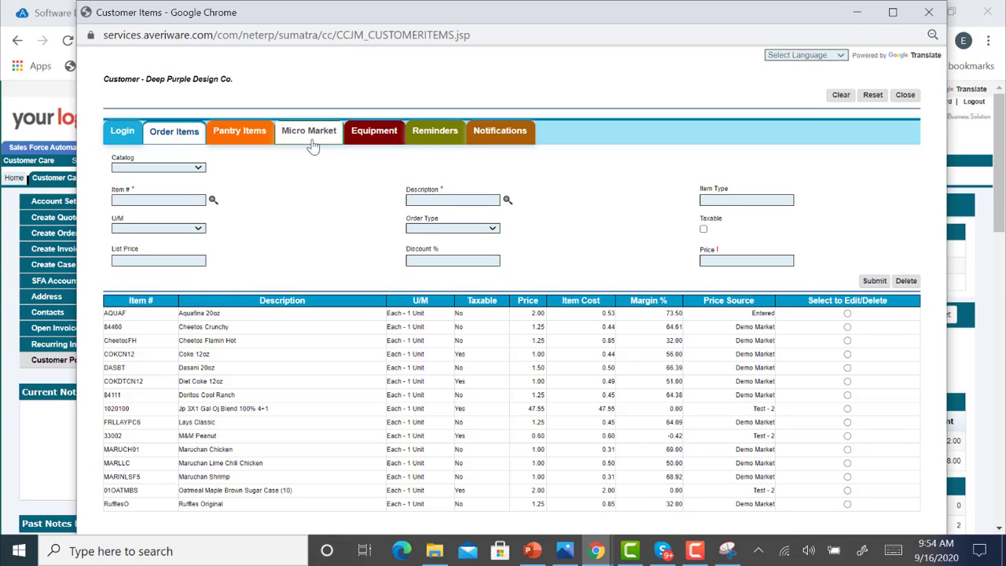
# Review the customer's equipment, reminders and notifications portal settings, and close the settings window.
pyautogui.click(363, 138)
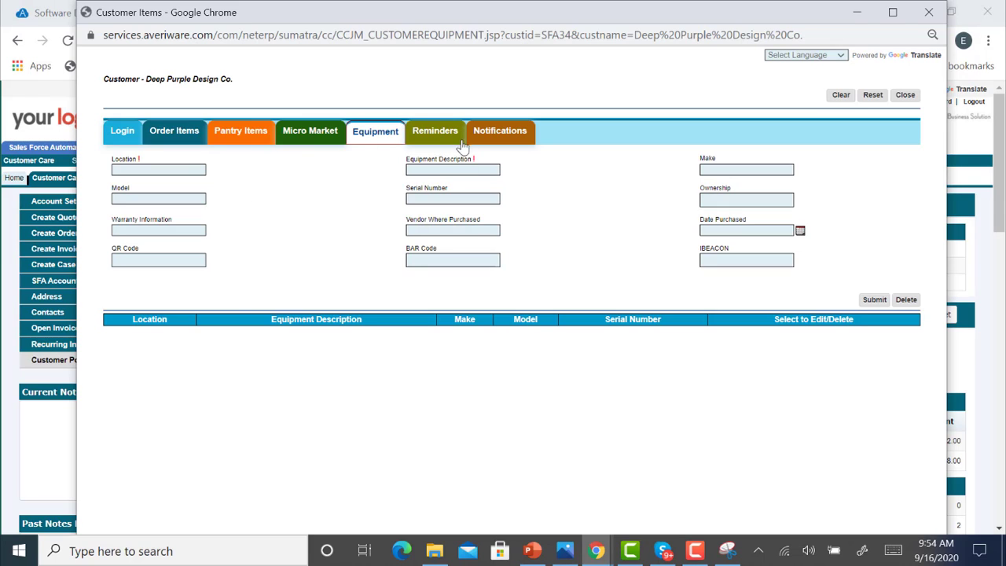
pyautogui.click(437, 133)
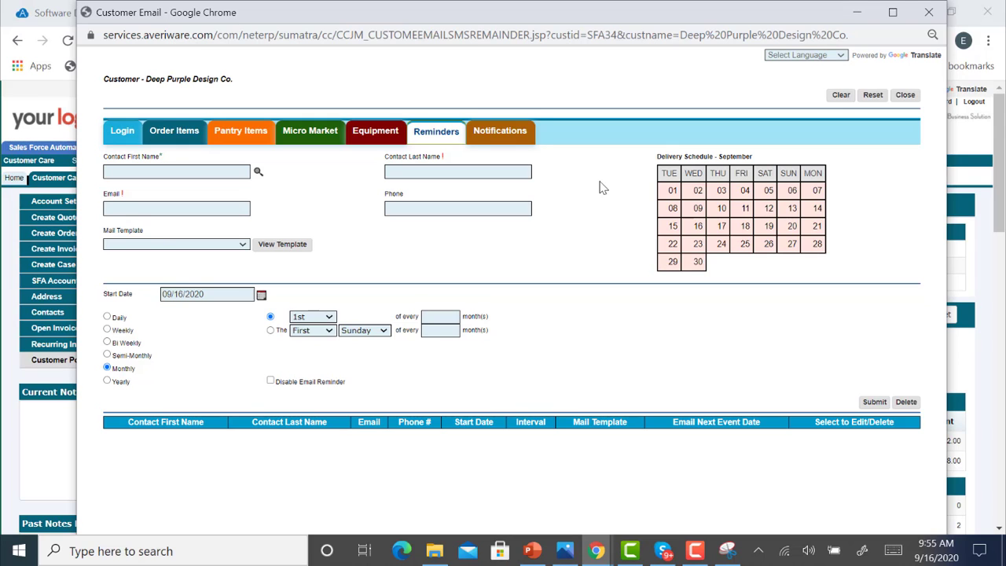
pyautogui.click(515, 139)
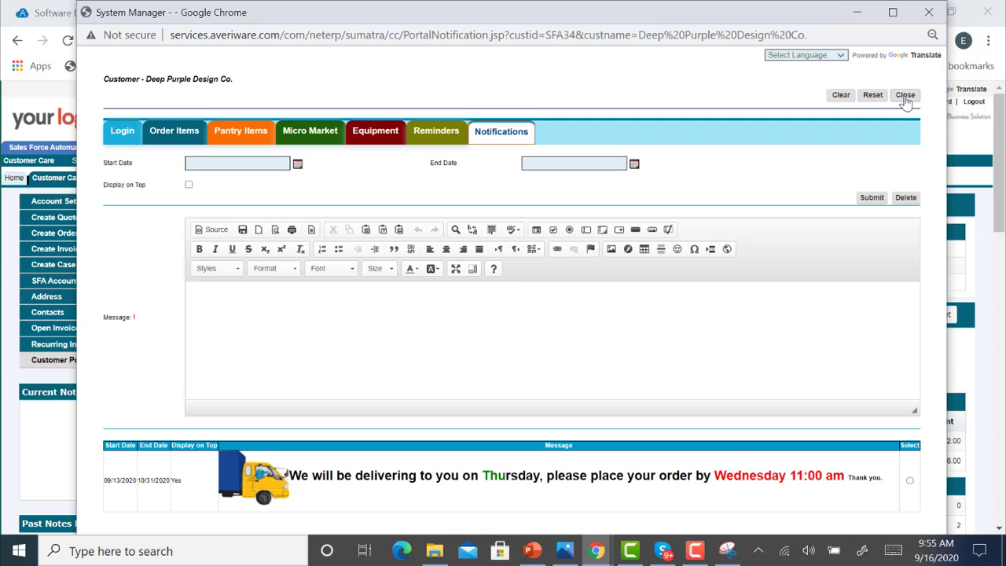
pyautogui.click(928, 12)
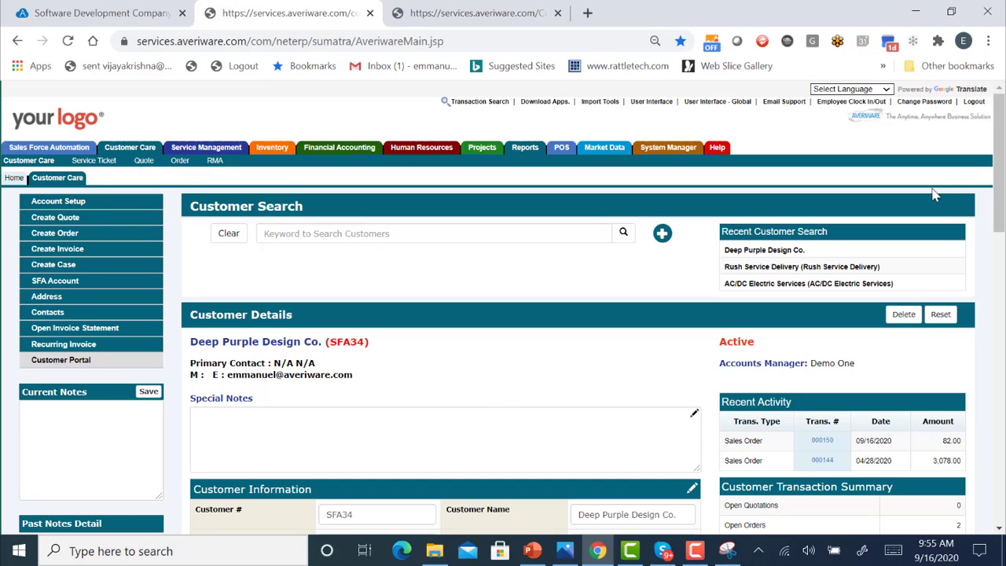
# Open the inventory Pick List and display the sales orders as on 09/16/2020.
pyautogui.moveTo(1000, 157); pyautogui.dragTo(989, 113)
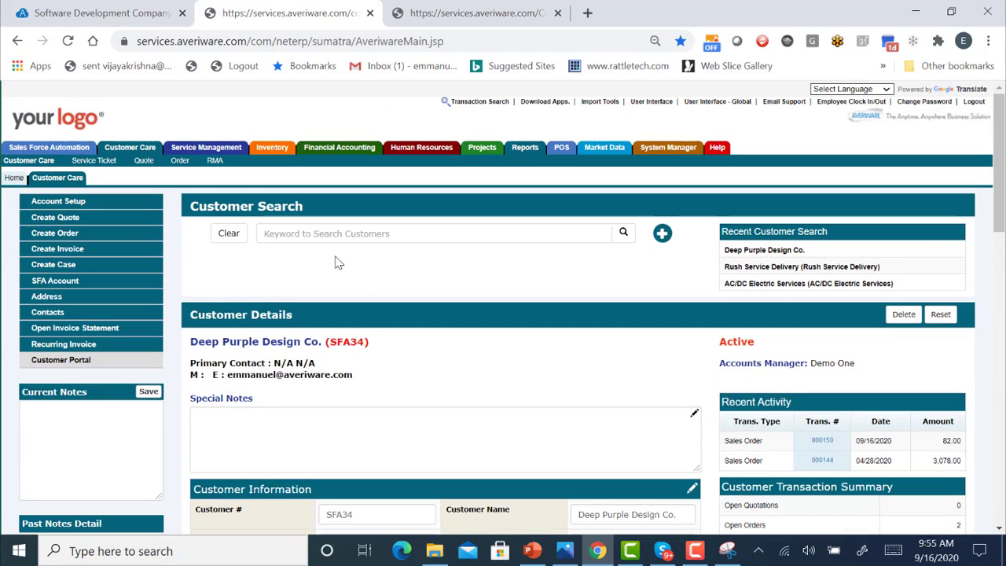
pyautogui.click(277, 154)
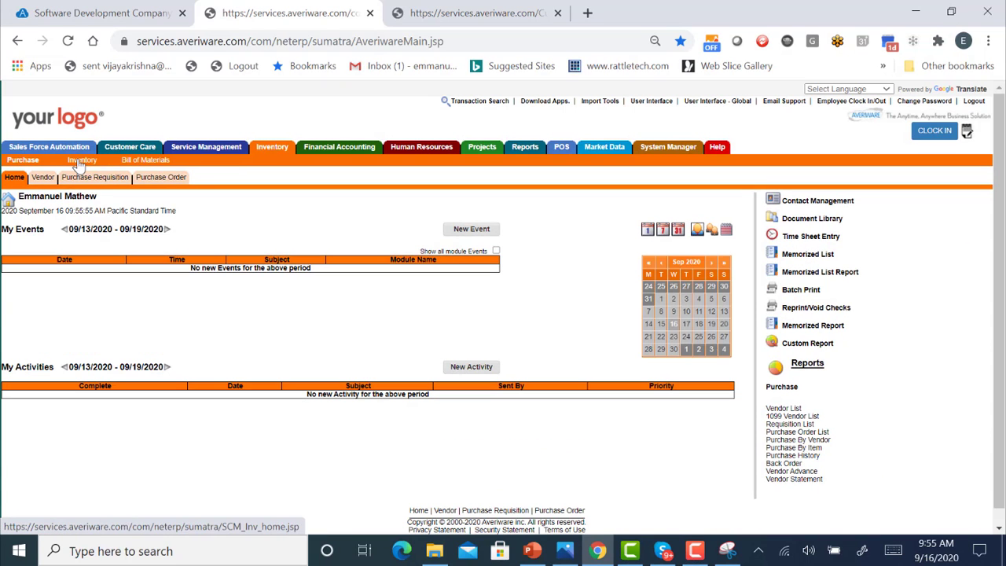
pyautogui.click(79, 166)
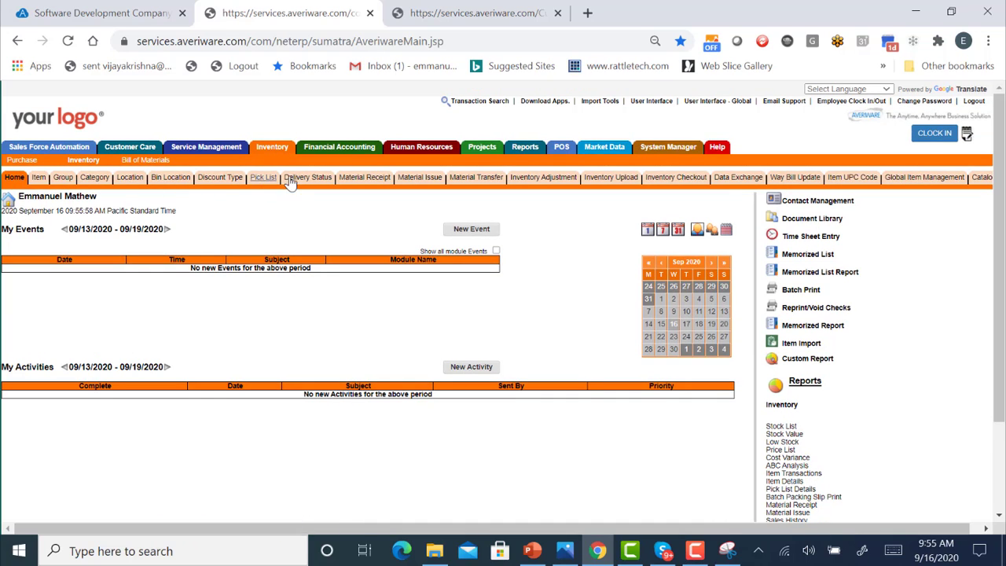
pyautogui.click(255, 181)
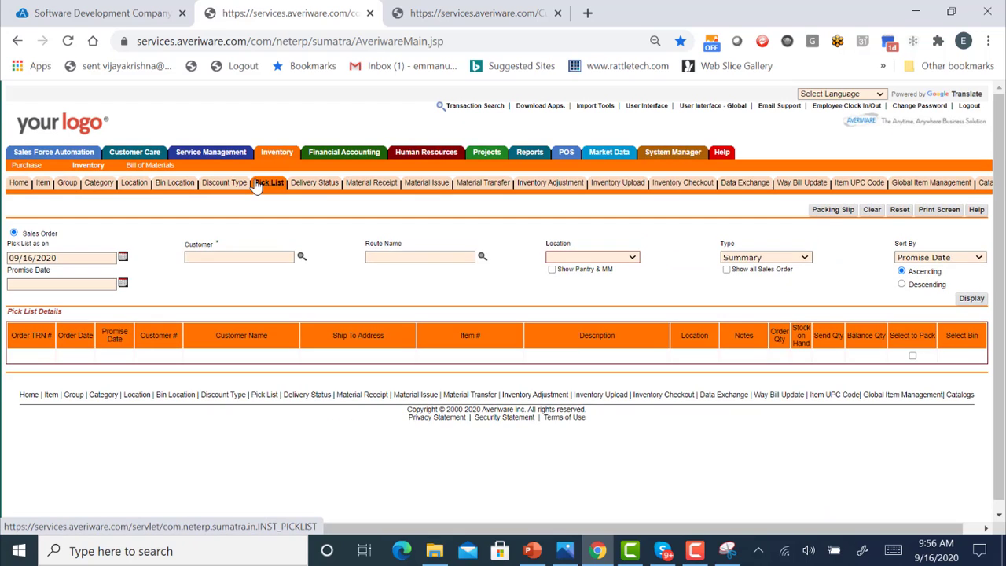
pyautogui.click(972, 298)
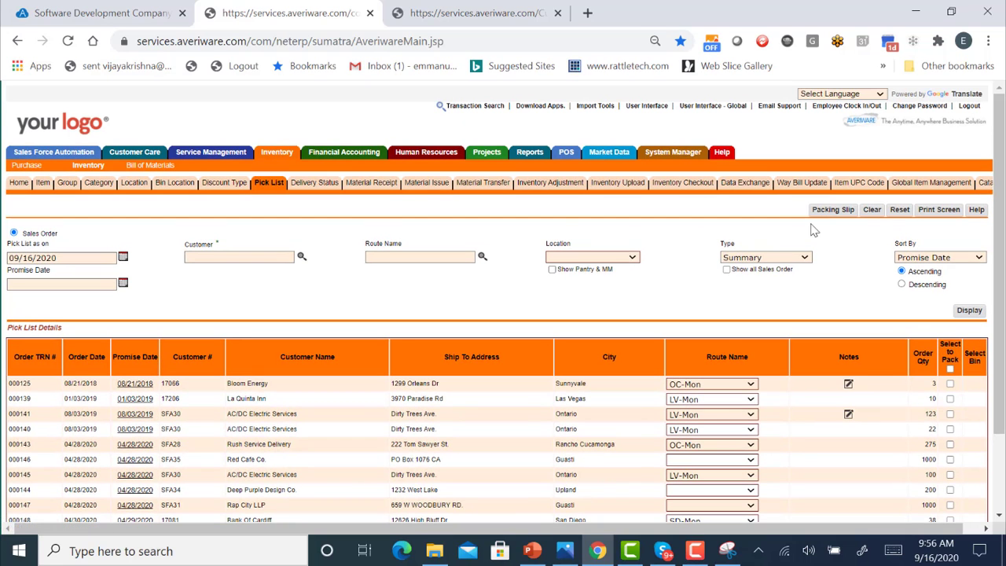
# Read the note on Deep Purple Design Co.'s order dated 09/16/2020 in the pick list and dismiss it.
pyautogui.scroll(-2, 1004, 310)
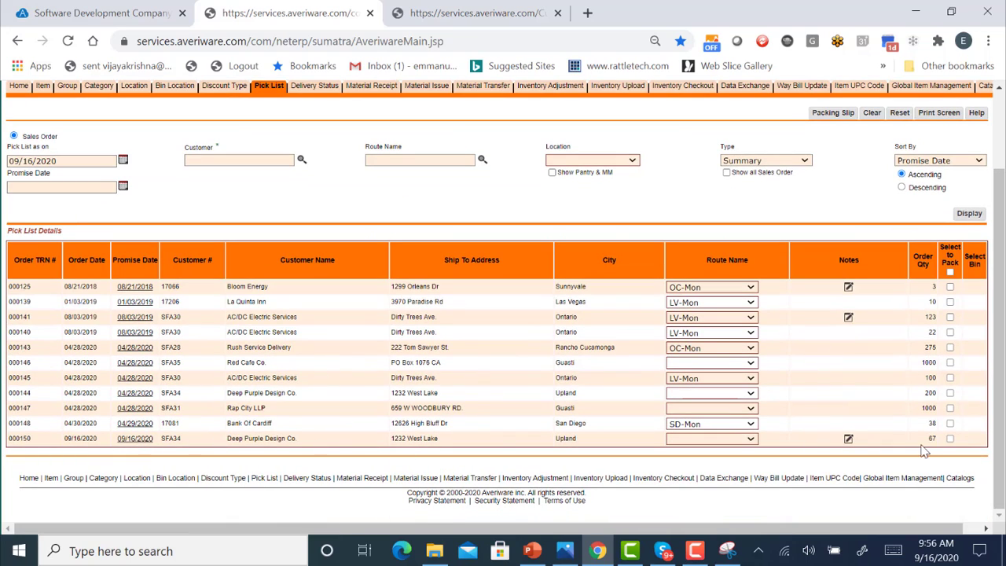
pyautogui.click(848, 440)
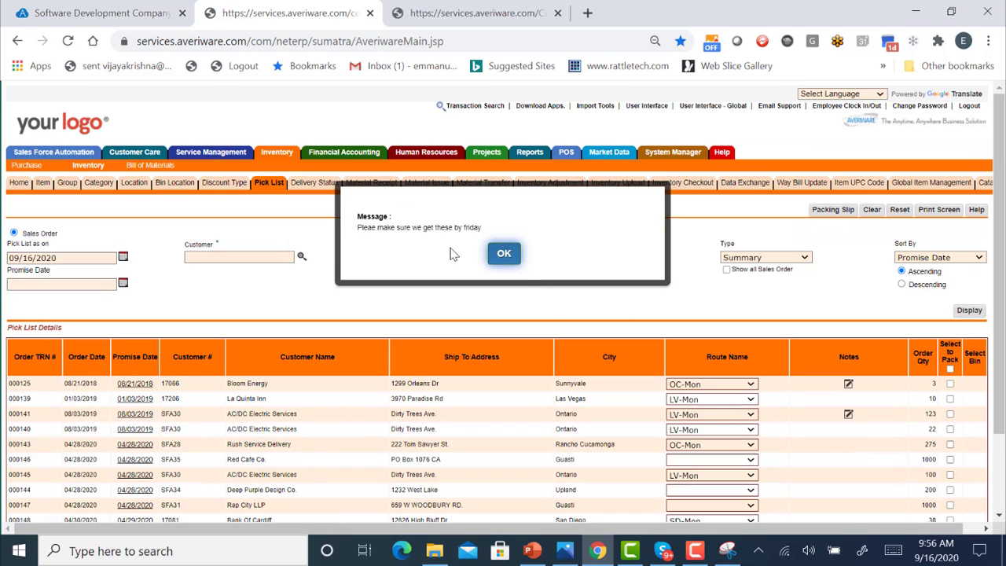
pyautogui.click(504, 260)
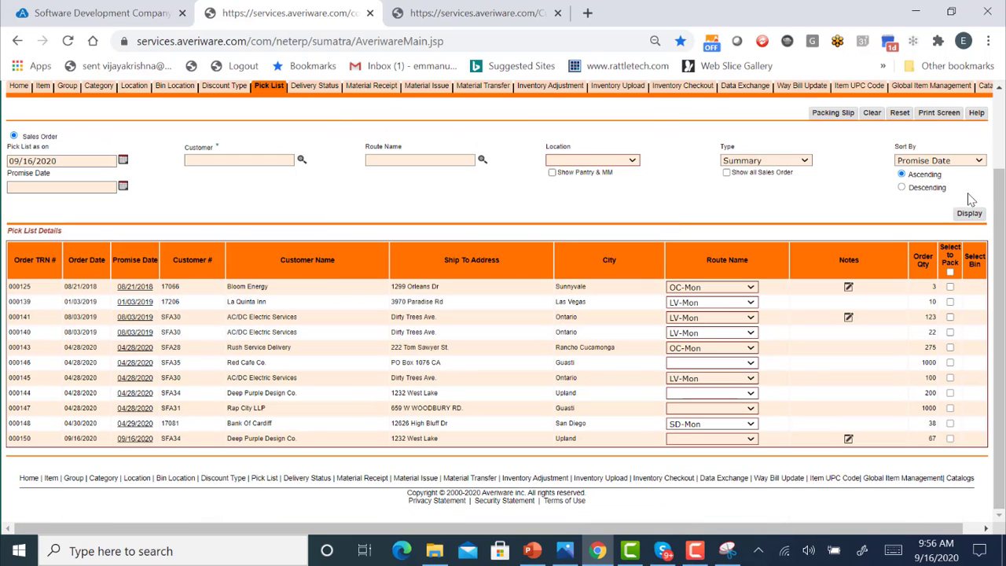
# Open the inventory Catalogs page and display the items of the first Demo Market catalog.
pyautogui.moveTo(998, 208); pyautogui.dragTo(1001, 114)
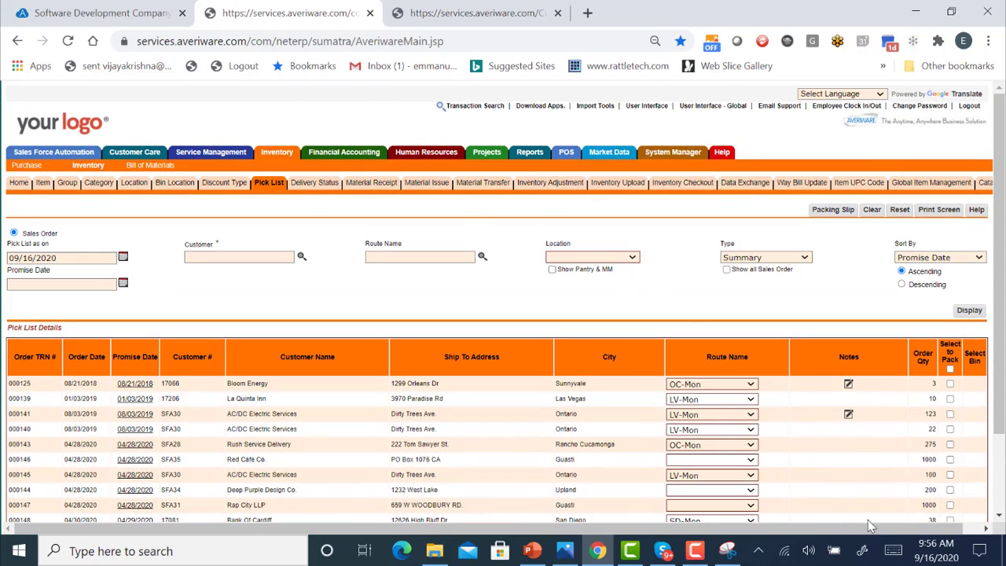
pyautogui.moveTo(870, 528); pyautogui.dragTo(937, 498)
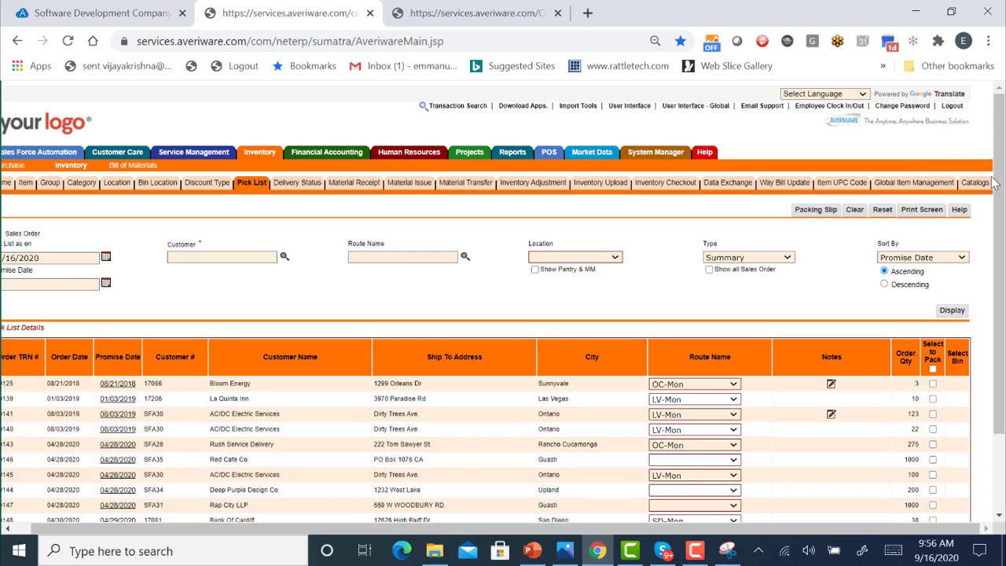
pyautogui.click(978, 186)
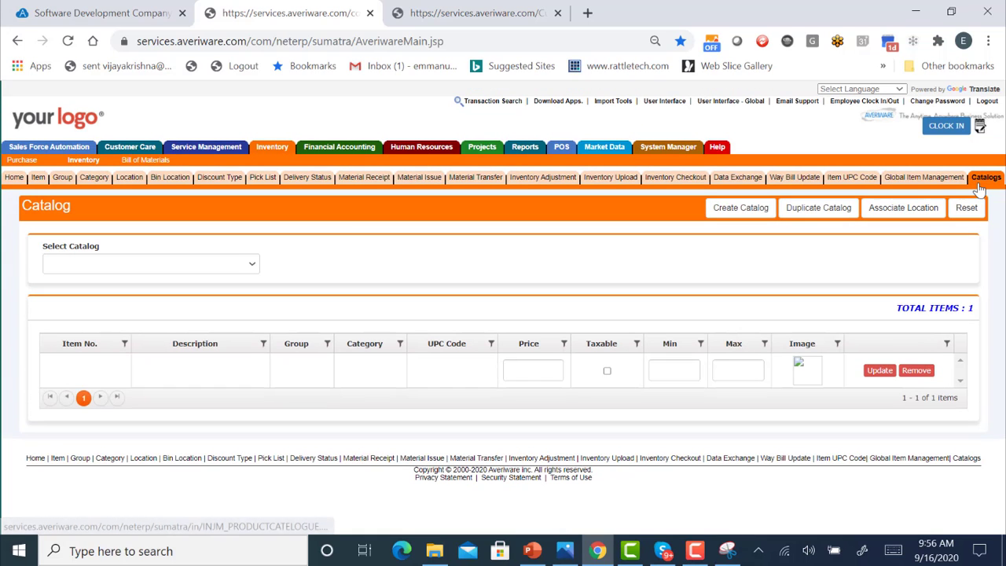
pyautogui.click(233, 271)
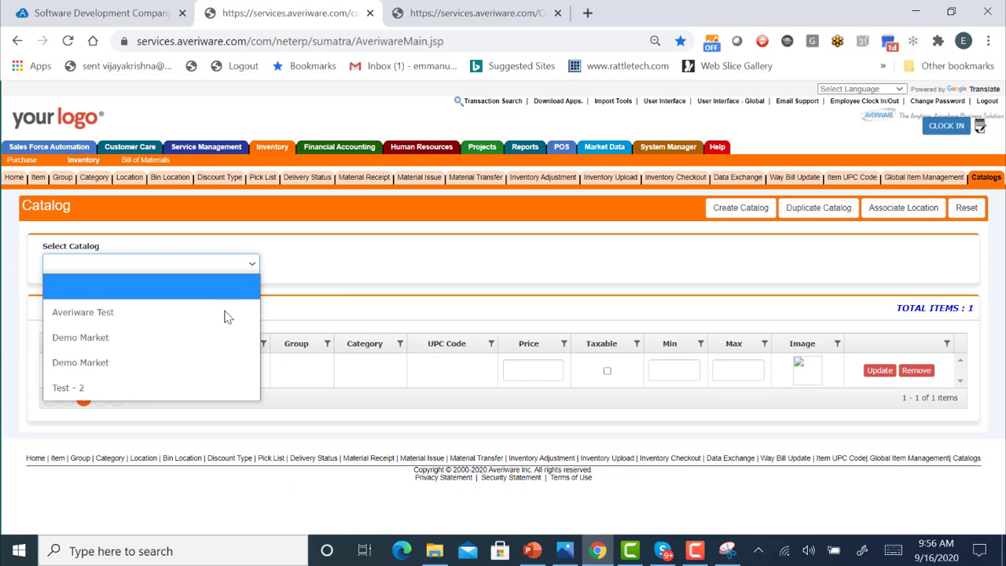
pyautogui.click(221, 338)
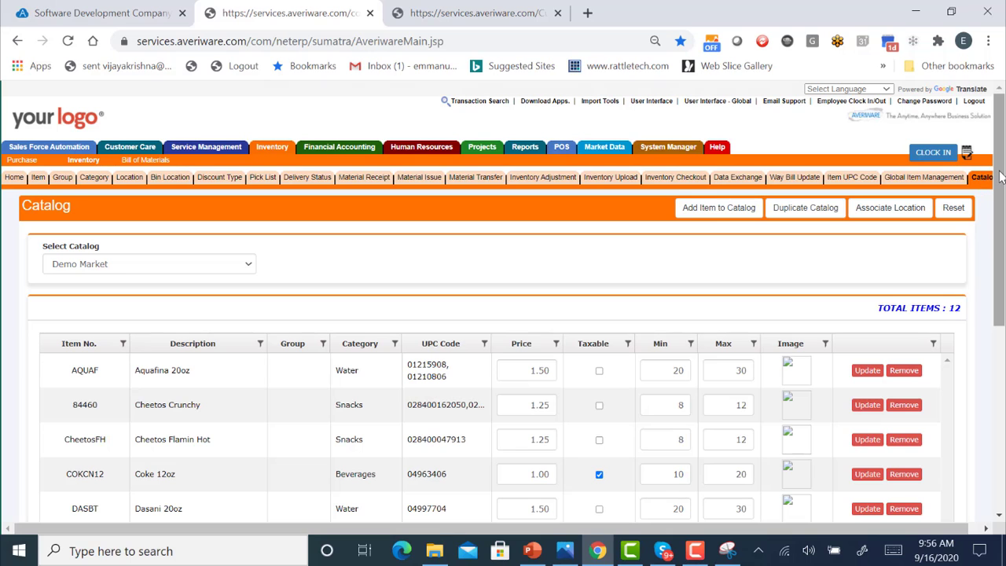
pyautogui.moveTo(1001, 178); pyautogui.dragTo(971, 161)
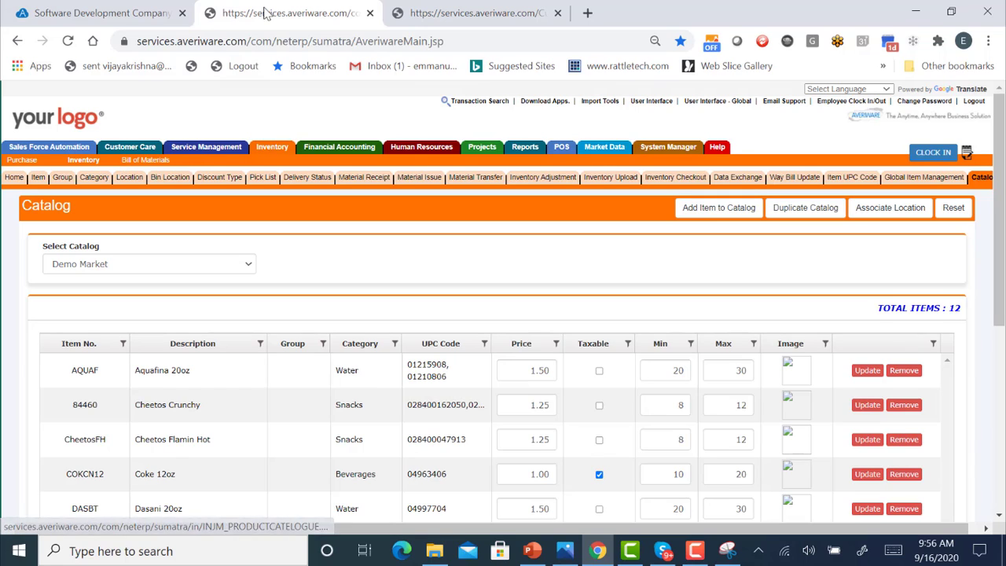
# Switch to the logged-out customer portal and go back to its login page.
pyautogui.click(440, 16)
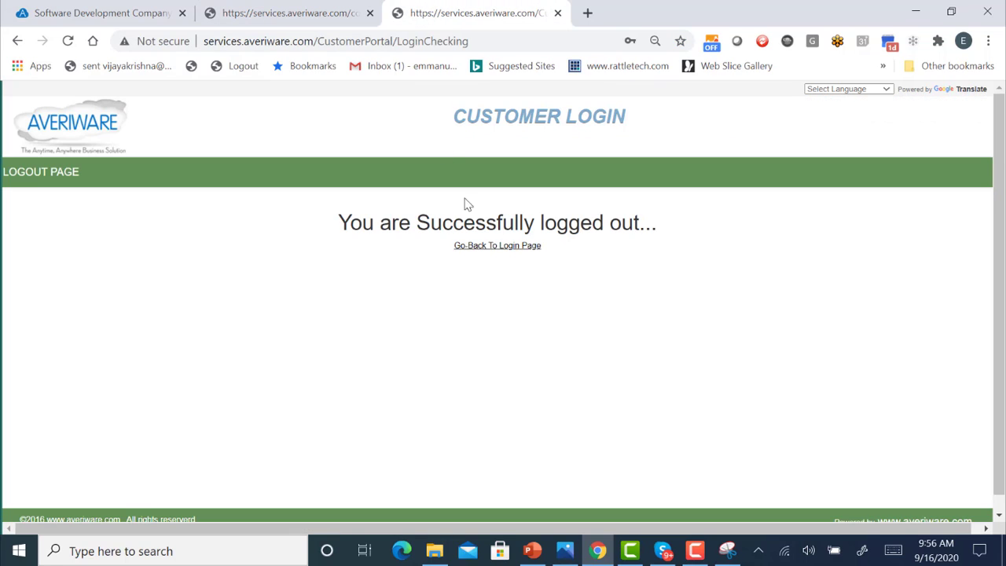
pyautogui.click(487, 246)
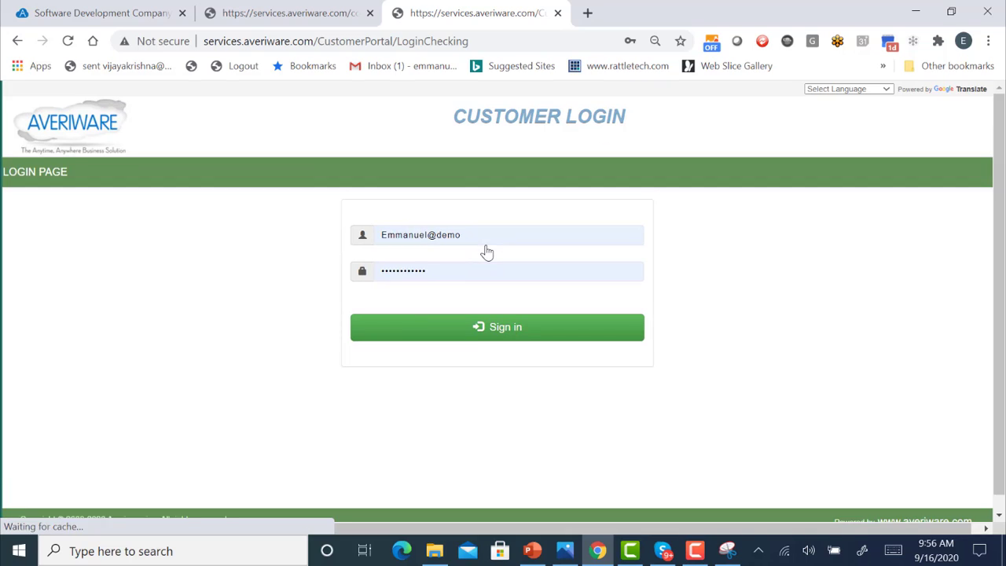